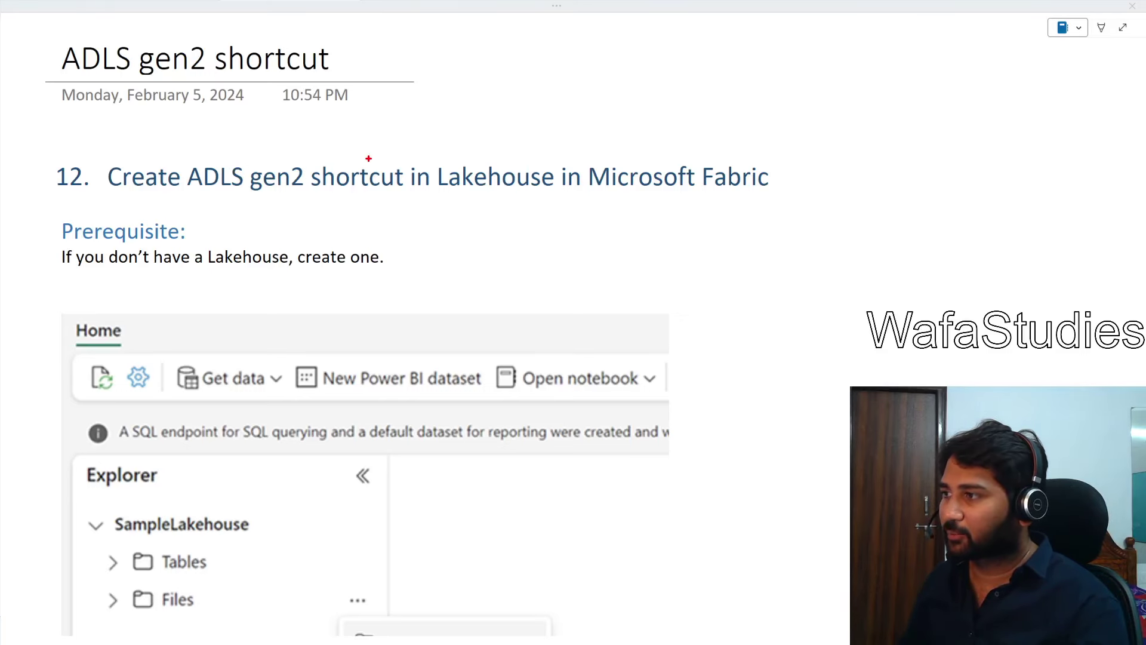
# Step: Highlight the ADLS gen2 shortcut heading in OneNote, clear it, and switch to the Azure portal
pyautogui.moveTo(178, 155); pyautogui.dragTo(406, 201)
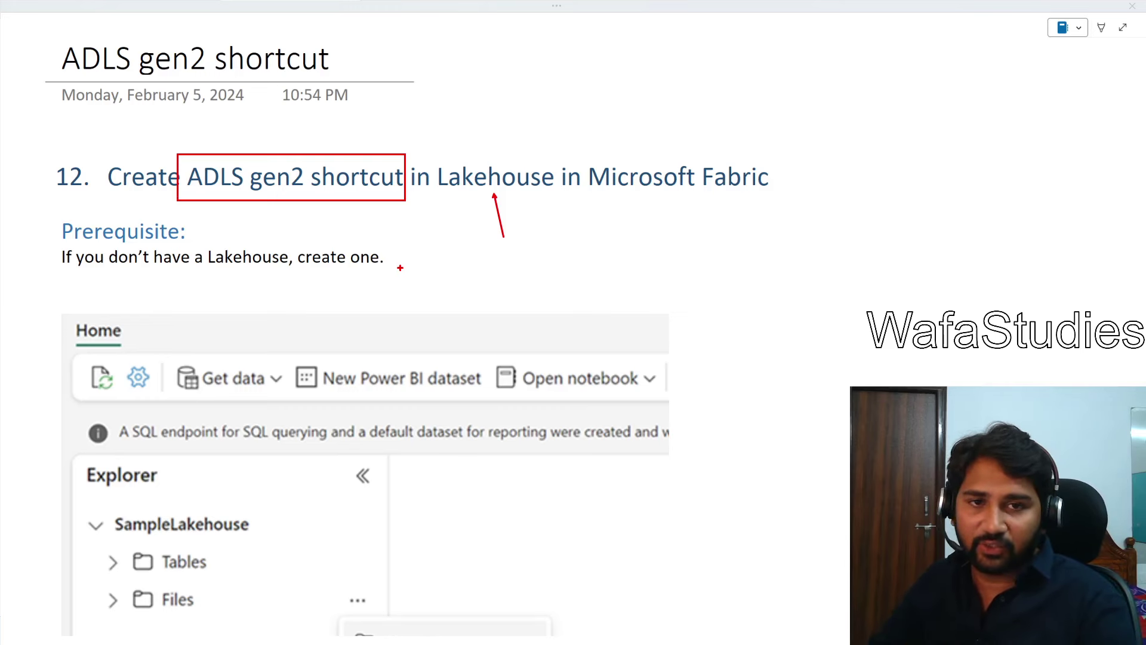
pyautogui.press('Escape')
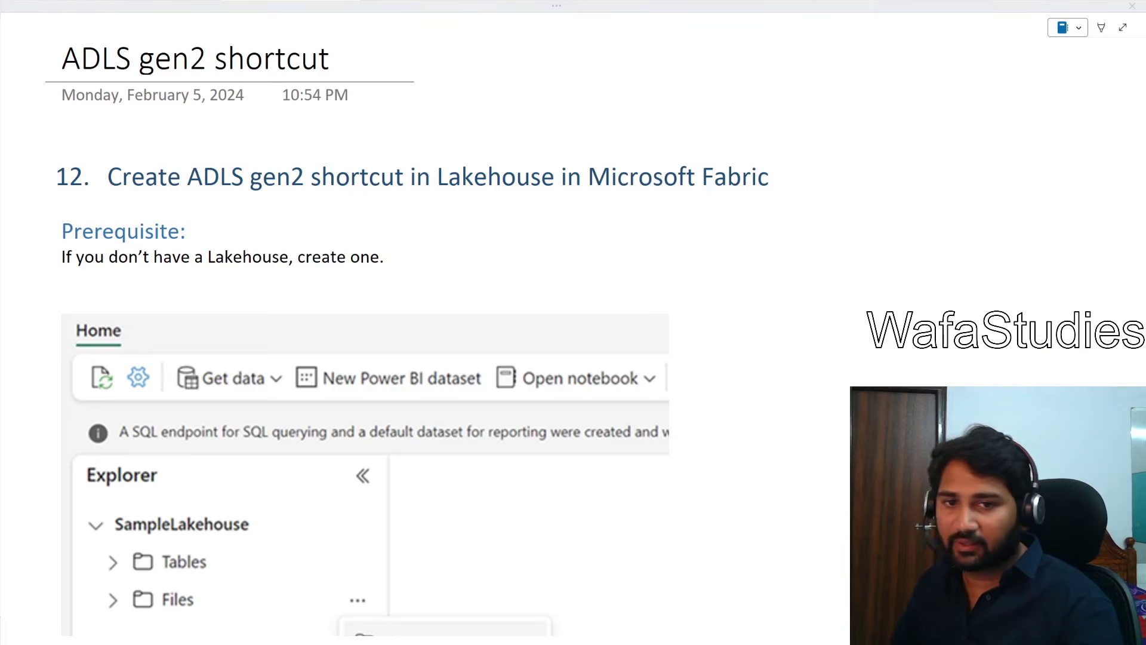
pyautogui.hotkey('alt', 'Tab')
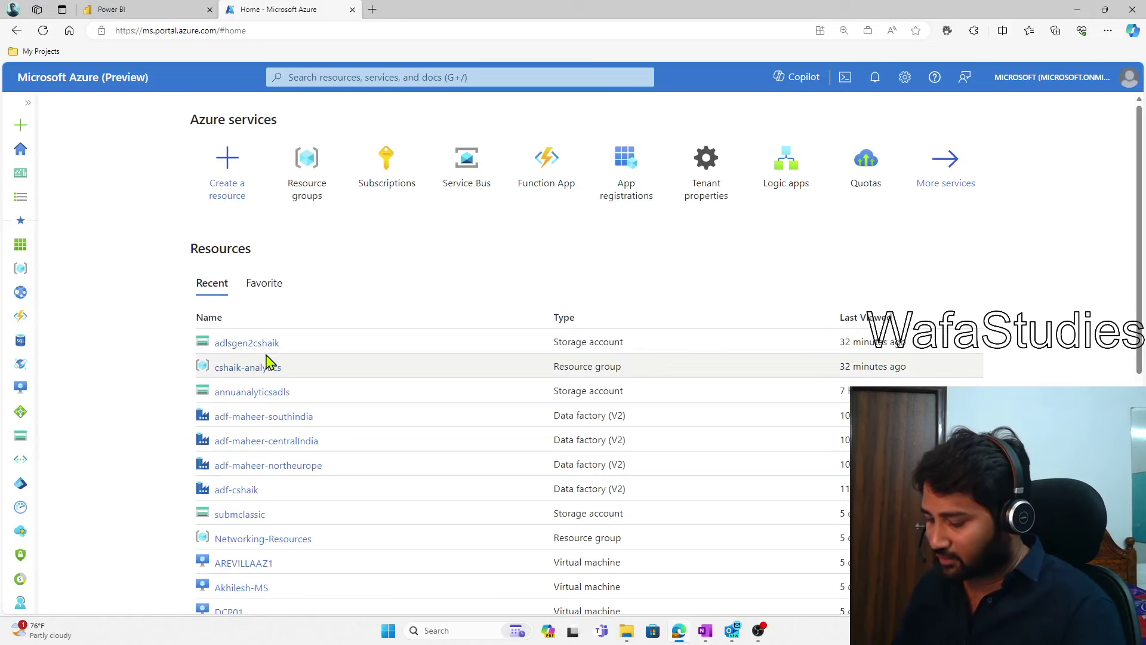
# Step: Open the adlsgen2cshaik storage account and list its containers
pyautogui.moveTo(189, 325); pyautogui.dragTo(329, 357)
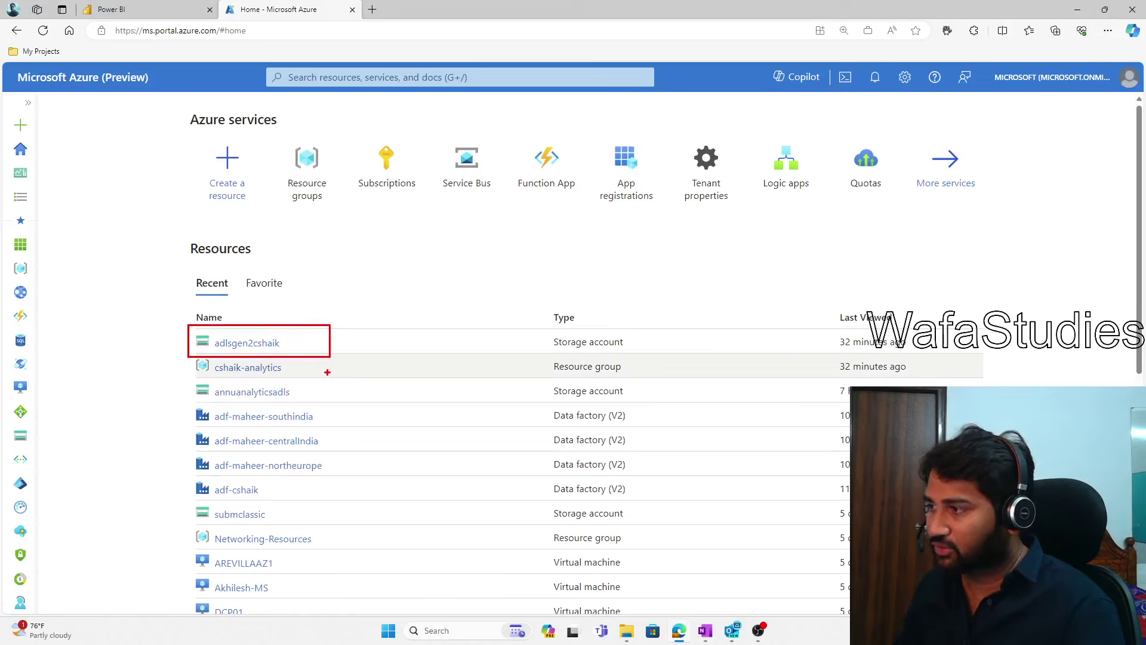
pyautogui.click(256, 343)
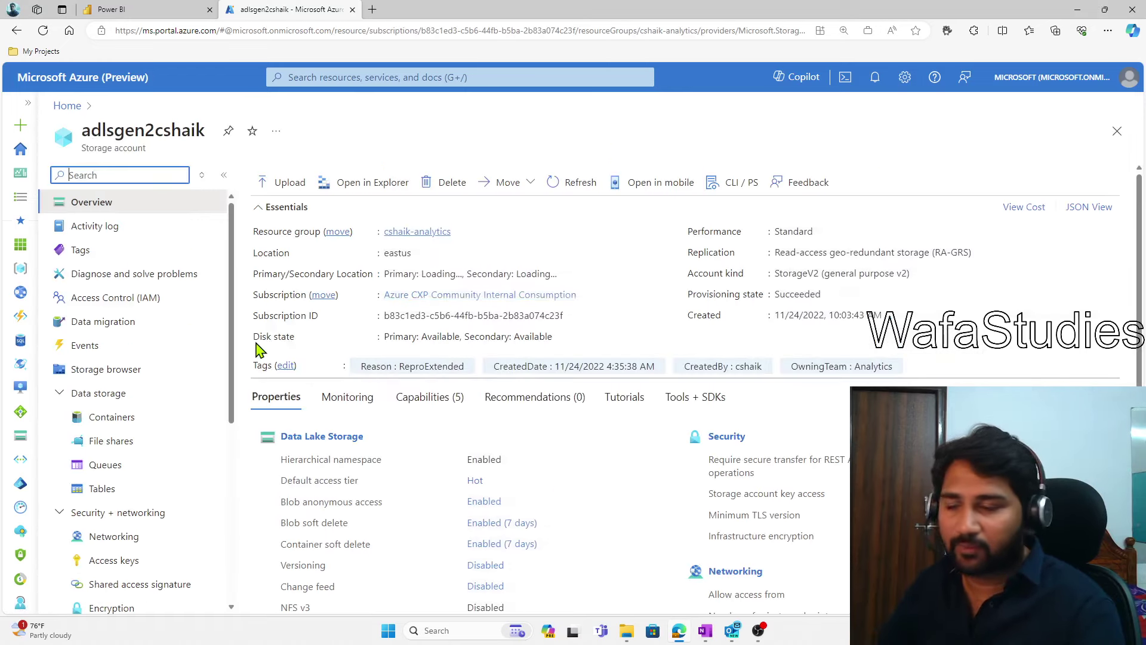
pyautogui.click(132, 421)
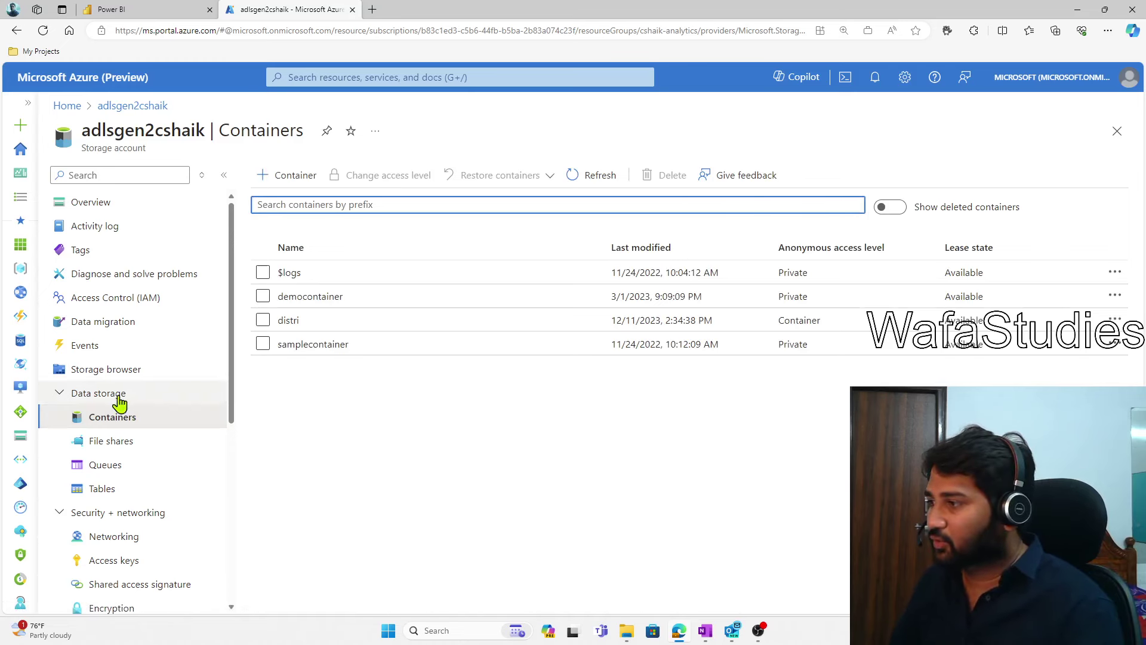
# Step: Open samplecontainer/SalesProject to show customers, products and Sales, then return to Fabric
pyautogui.click(339, 346)
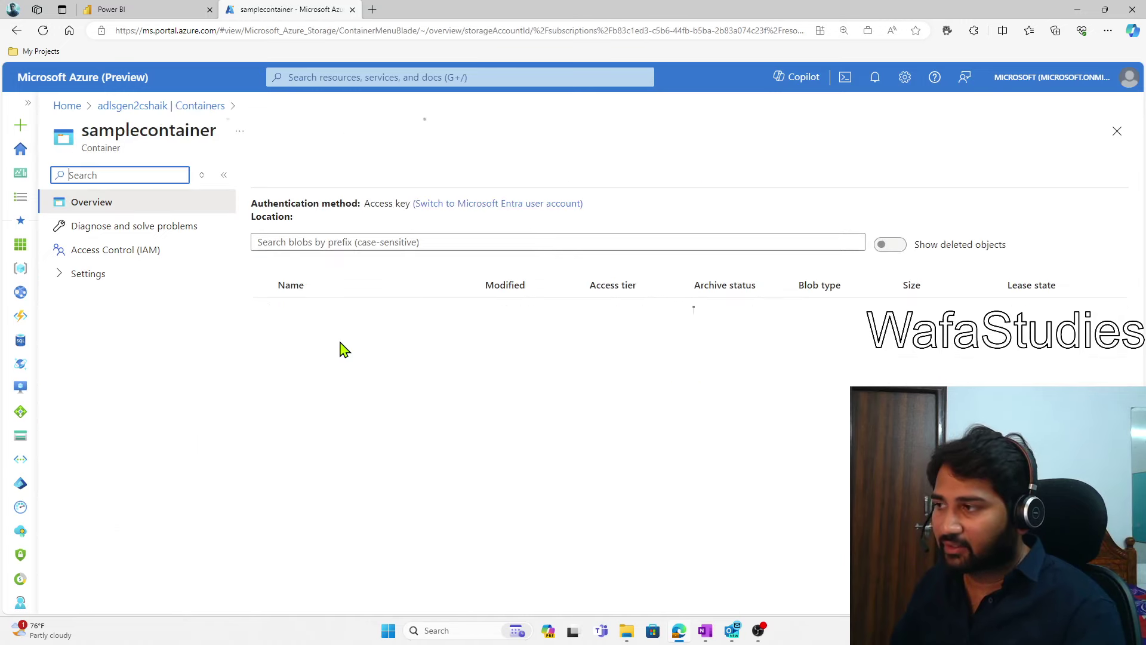
pyautogui.click(346, 481)
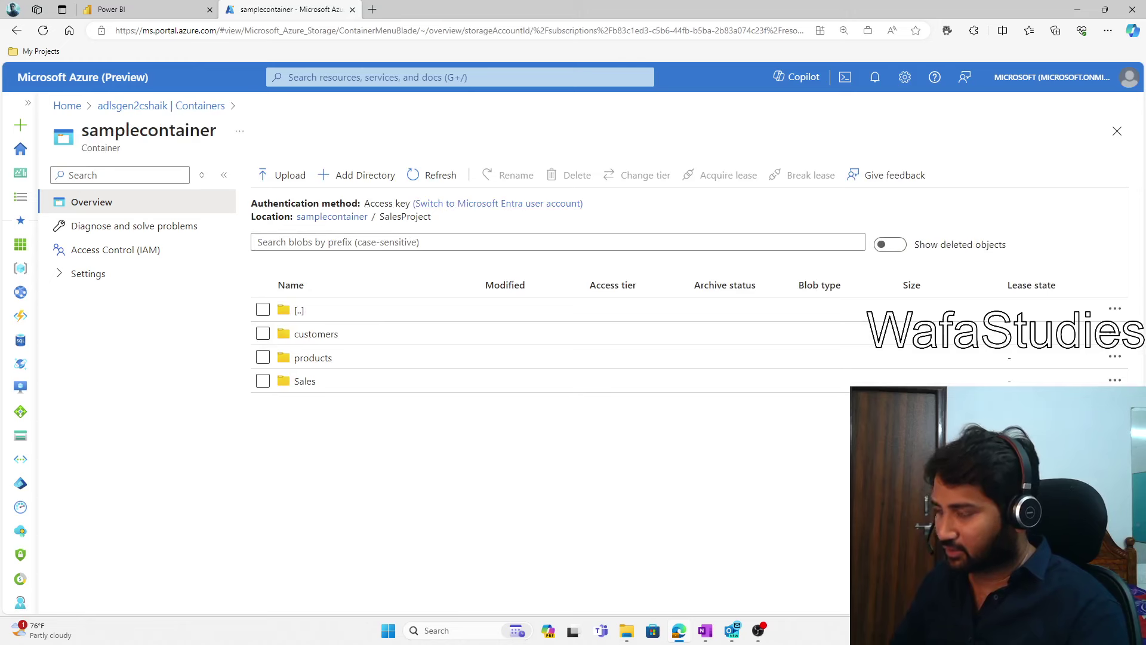
pyautogui.moveTo(332, 221); pyautogui.dragTo(478, 228)
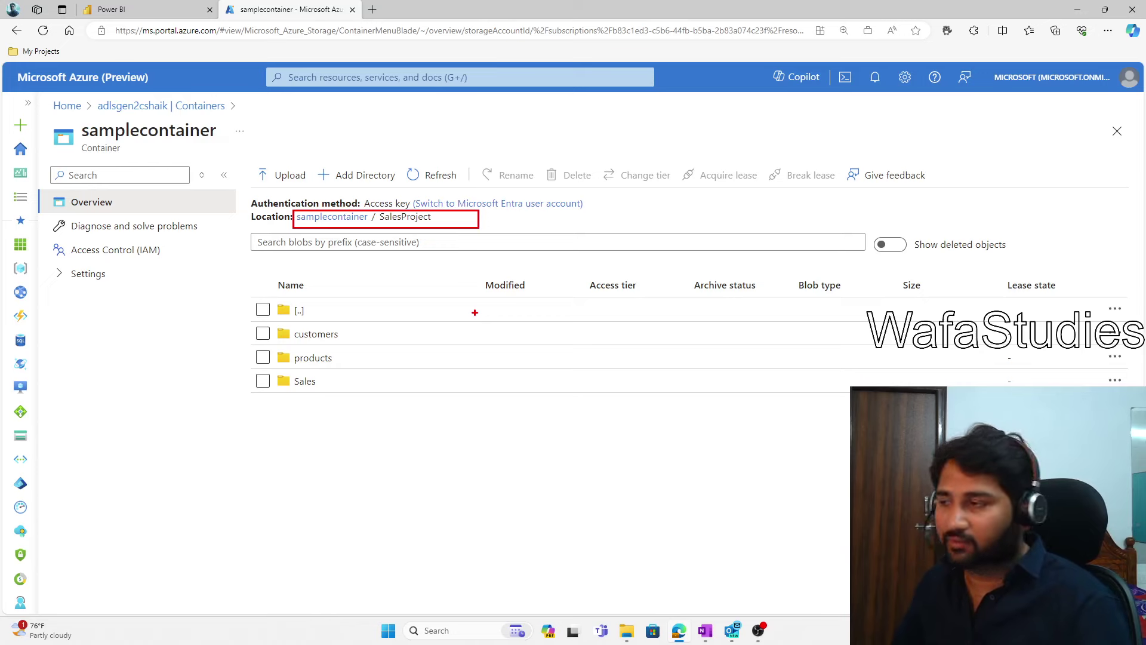
pyautogui.click(164, 7)
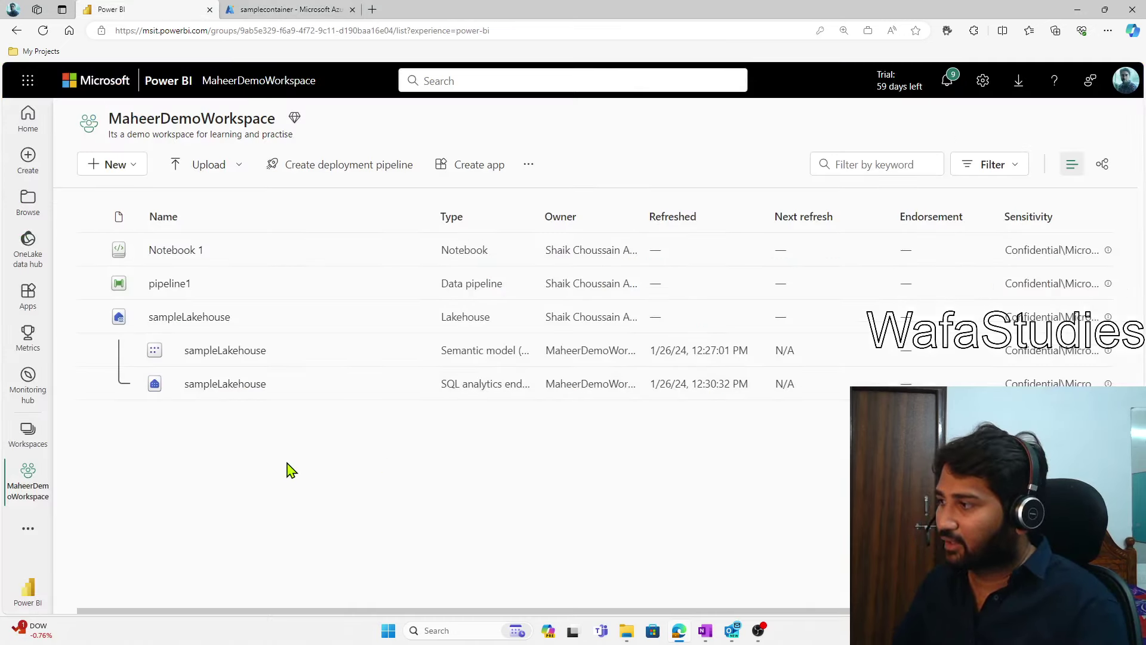
# Step: Point out Notebook 1, pipeline1 and sampleLakehouse in MaheerDemoWorkspace, then open sampleLakehouse
pyautogui.moveTo(6, 458); pyautogui.dragTo(101, 528)
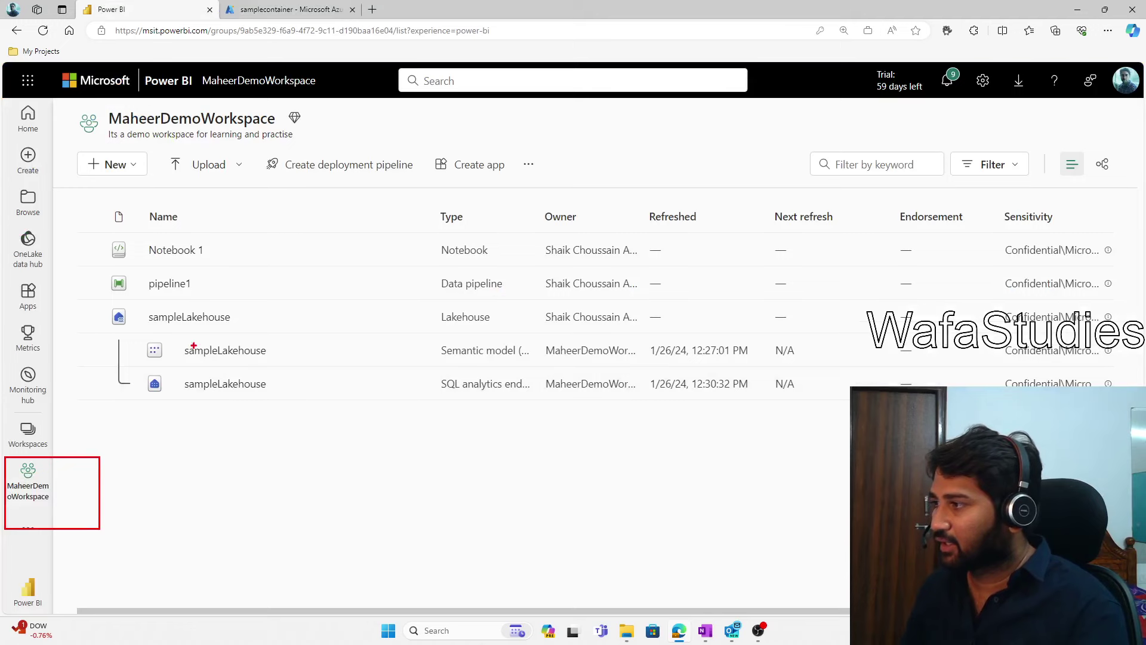
pyautogui.moveTo(220, 251); pyautogui.dragTo(321, 228)
pyautogui.moveTo(215, 284); pyautogui.dragTo(352, 284)
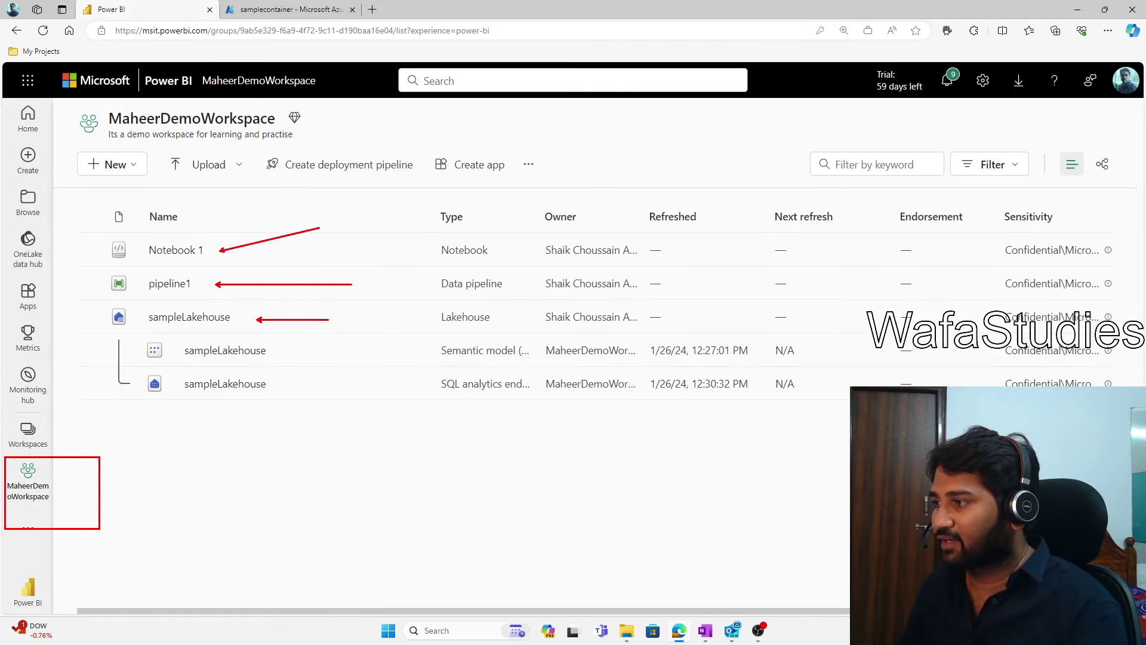
pyautogui.moveTo(424, 299); pyautogui.dragTo(531, 329)
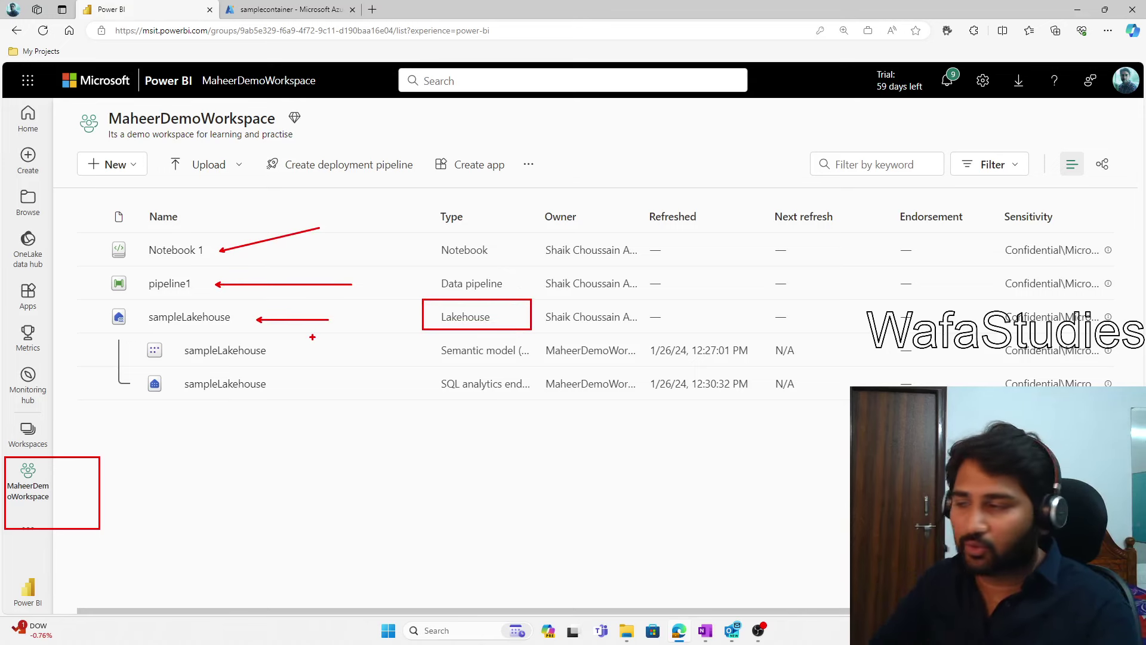
pyautogui.press('Escape')
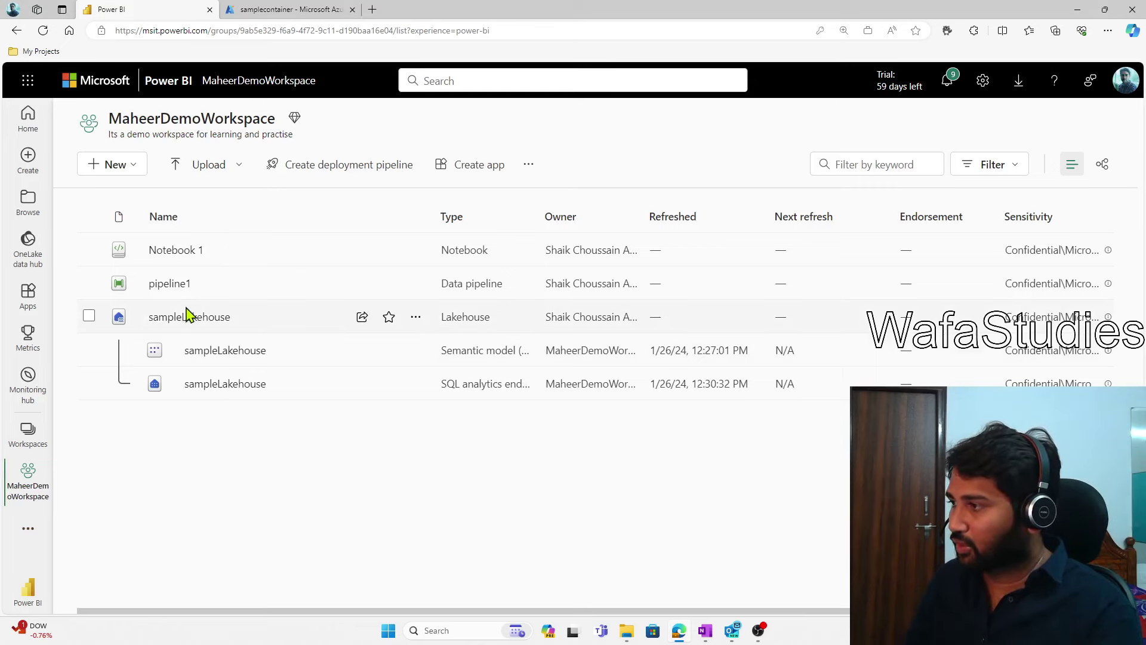
pyautogui.click(187, 316)
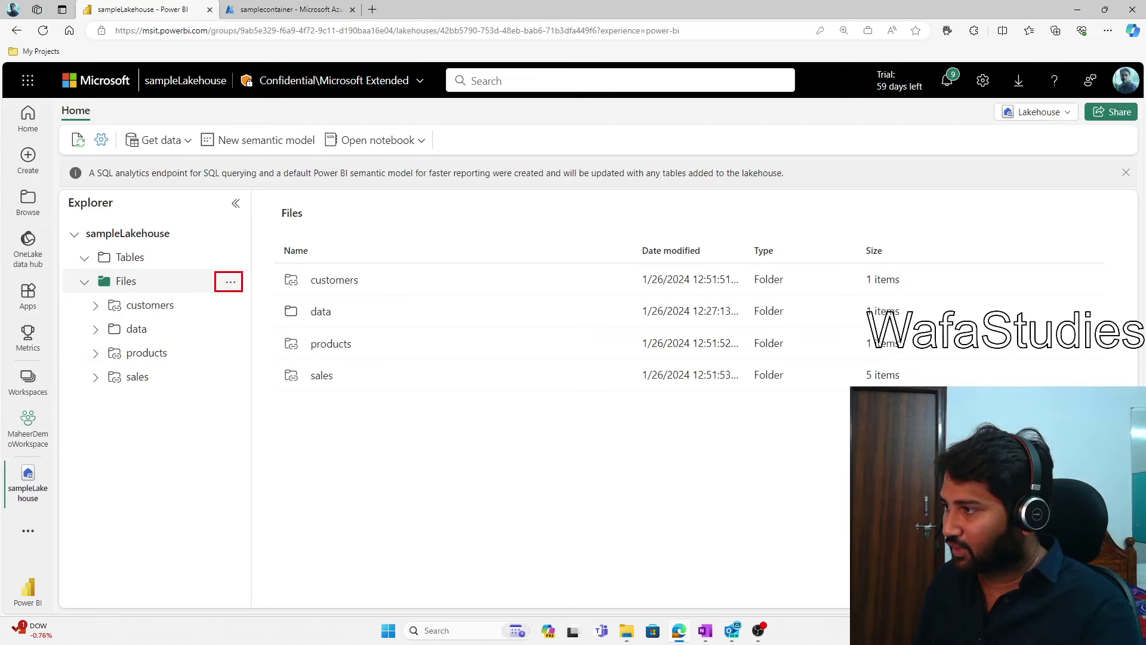
# Step: Start a new shortcut from the Files folder's options menu
pyautogui.moveTo(243, 292); pyautogui.dragTo(251, 301)
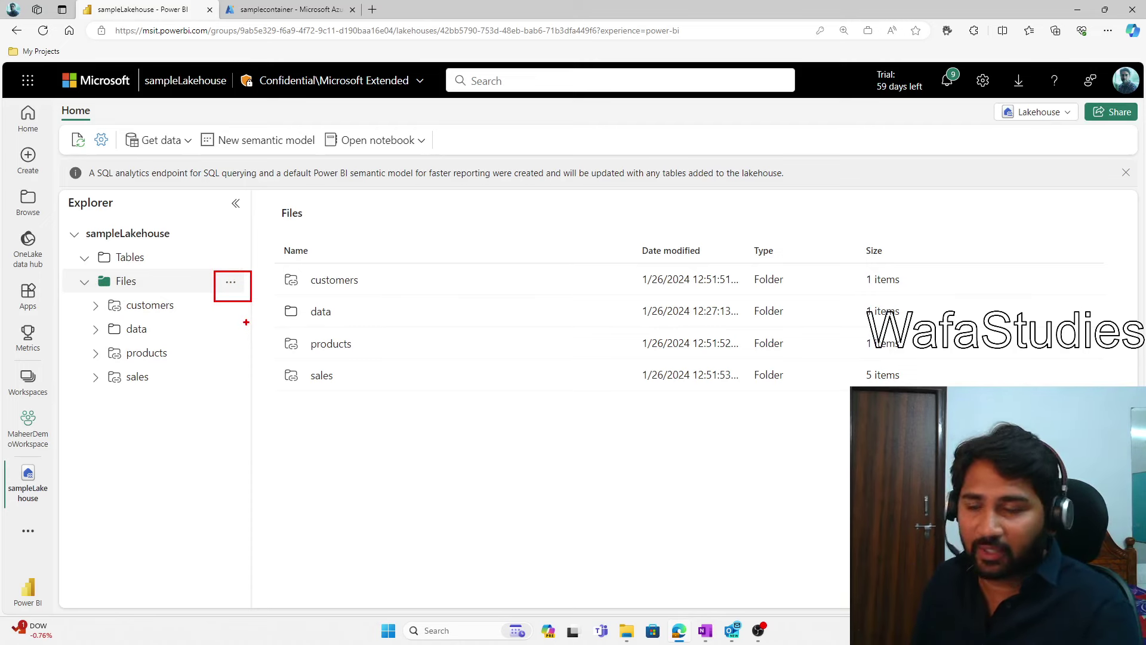
pyautogui.press('Escape')
pyautogui.click(230, 282)
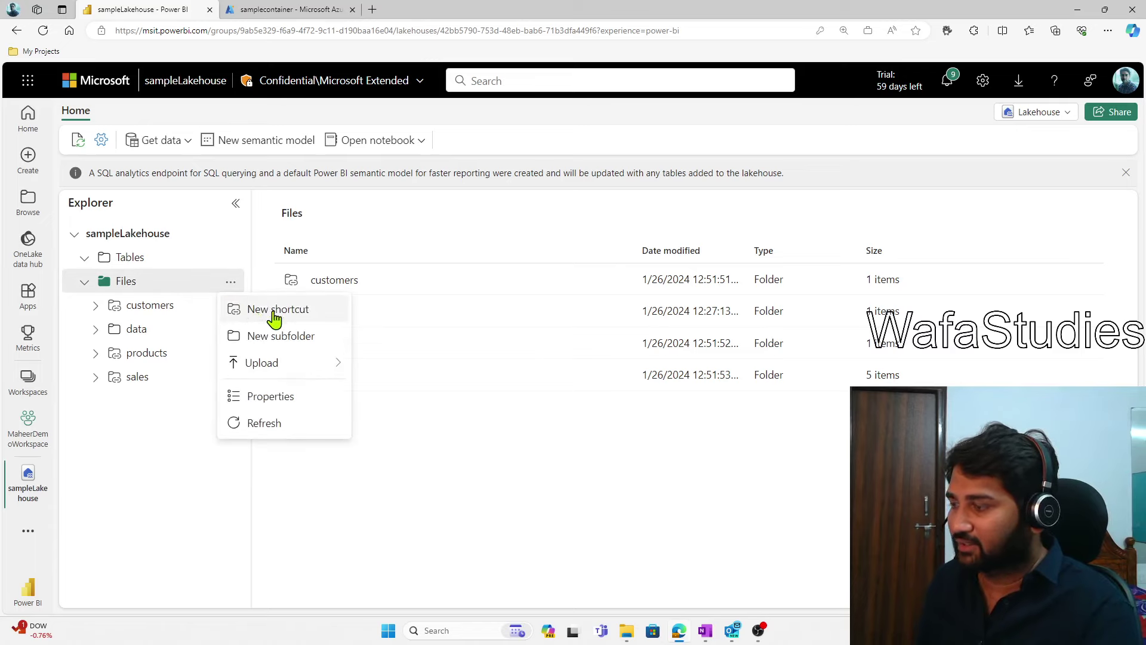
pyautogui.click(302, 313)
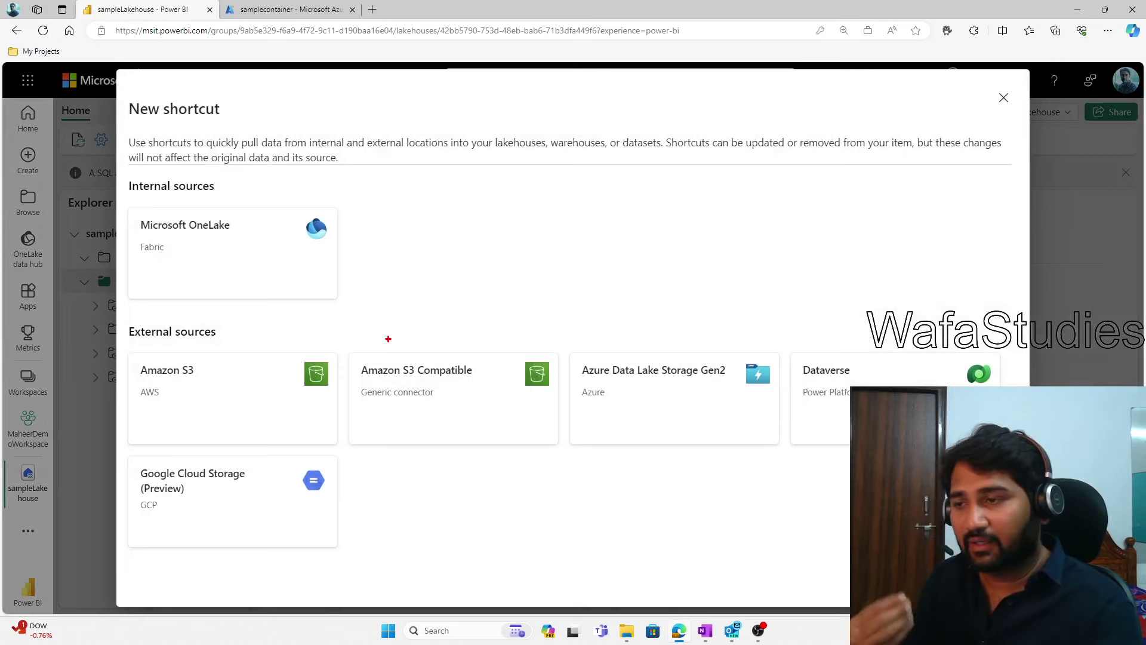
# Step: Choose Azure Data Lake Storage Gen2 from the External sources
pyautogui.moveTo(121, 317); pyautogui.dragTo(294, 351)
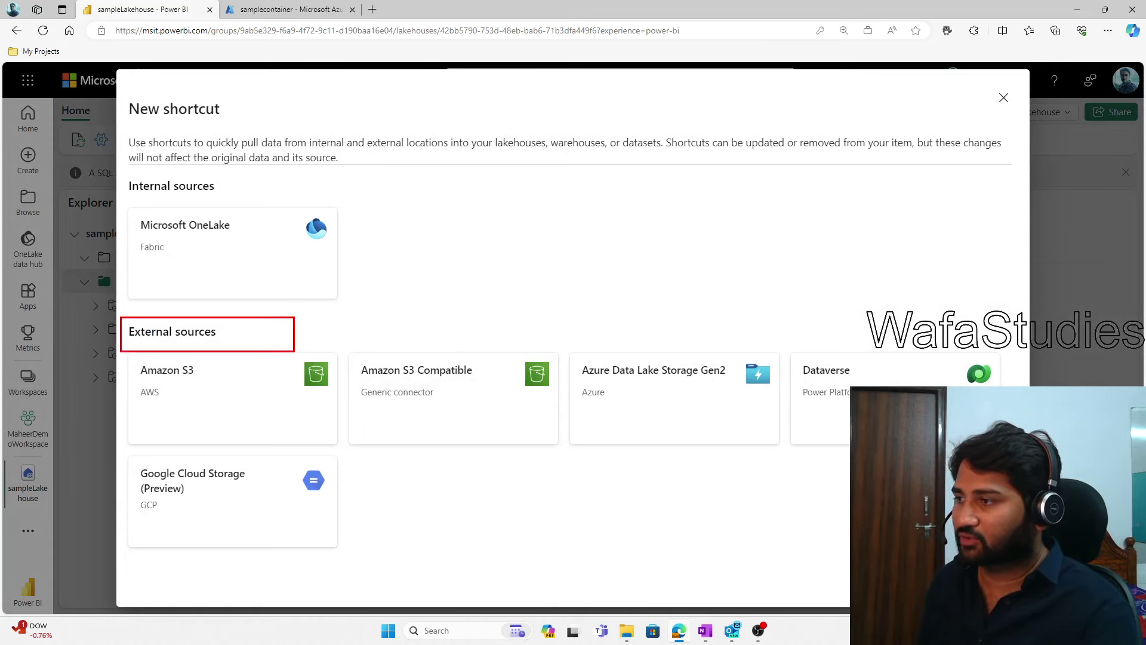
pyautogui.moveTo(581, 359)
pyautogui.mouseDown()
pyautogui.moveTo(772, 390)
pyautogui.moveTo(772, 407)
pyautogui.mouseUp()
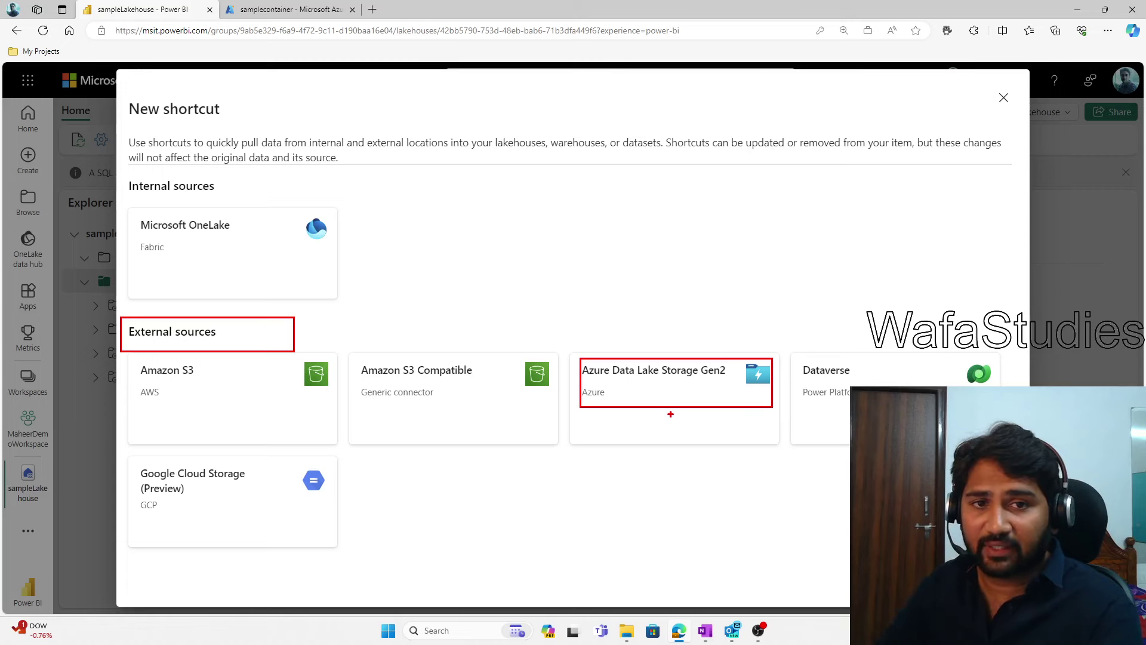
pyautogui.moveTo(139, 211); pyautogui.dragTo(287, 243)
pyautogui.hotkey('ctrl', 'z')
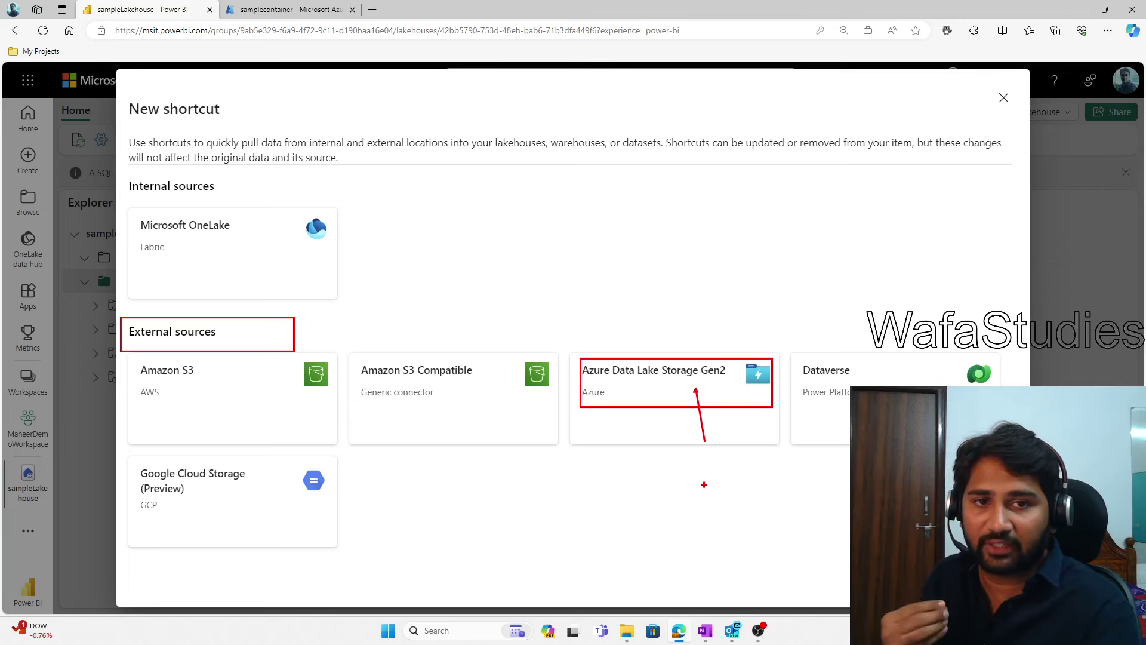
pyautogui.press('Escape')
pyautogui.click(673, 388)
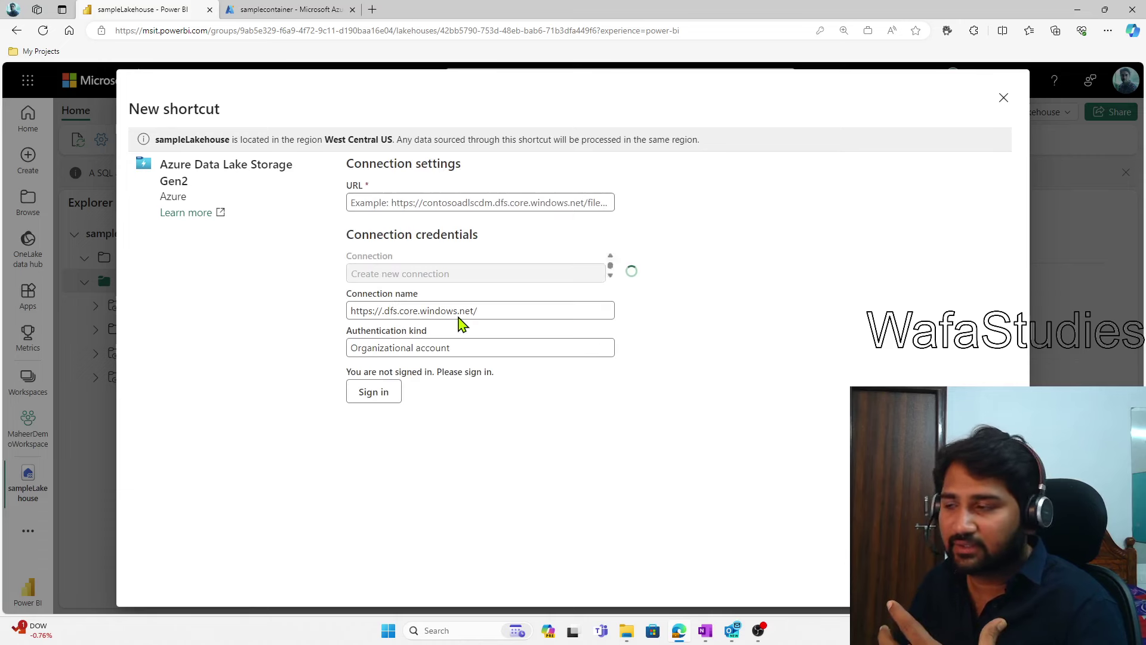
pyautogui.click(440, 205)
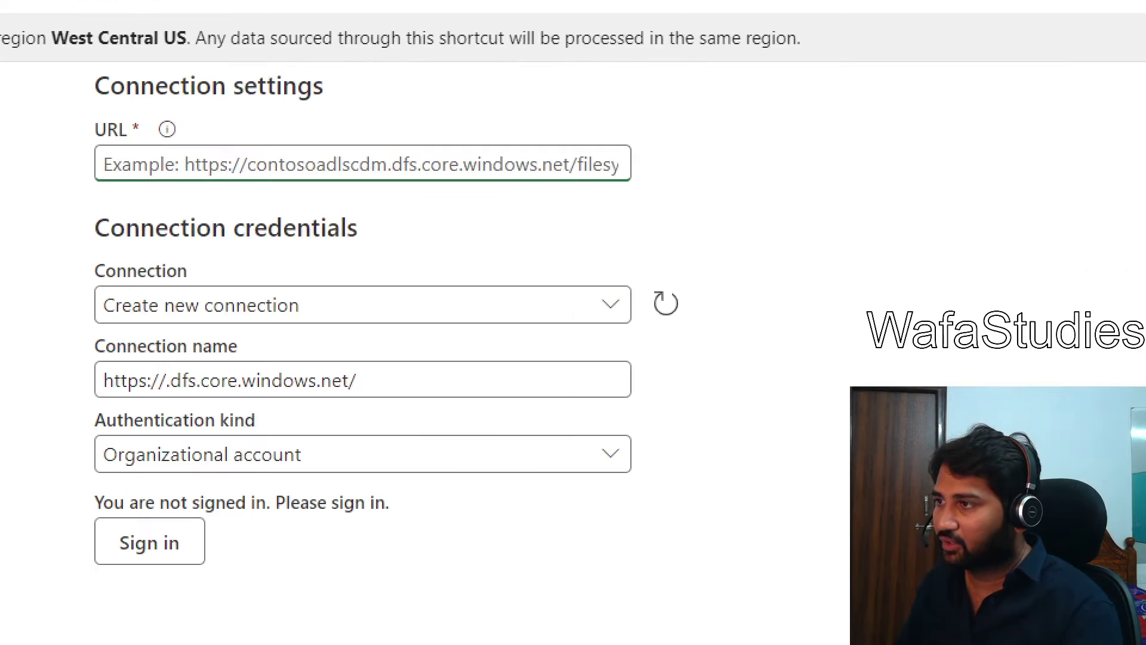
pyautogui.moveTo(391, 137)
pyautogui.mouseDown()
pyautogui.moveTo(453, 184)
pyautogui.moveTo(577, 191)
pyautogui.mouseUp()
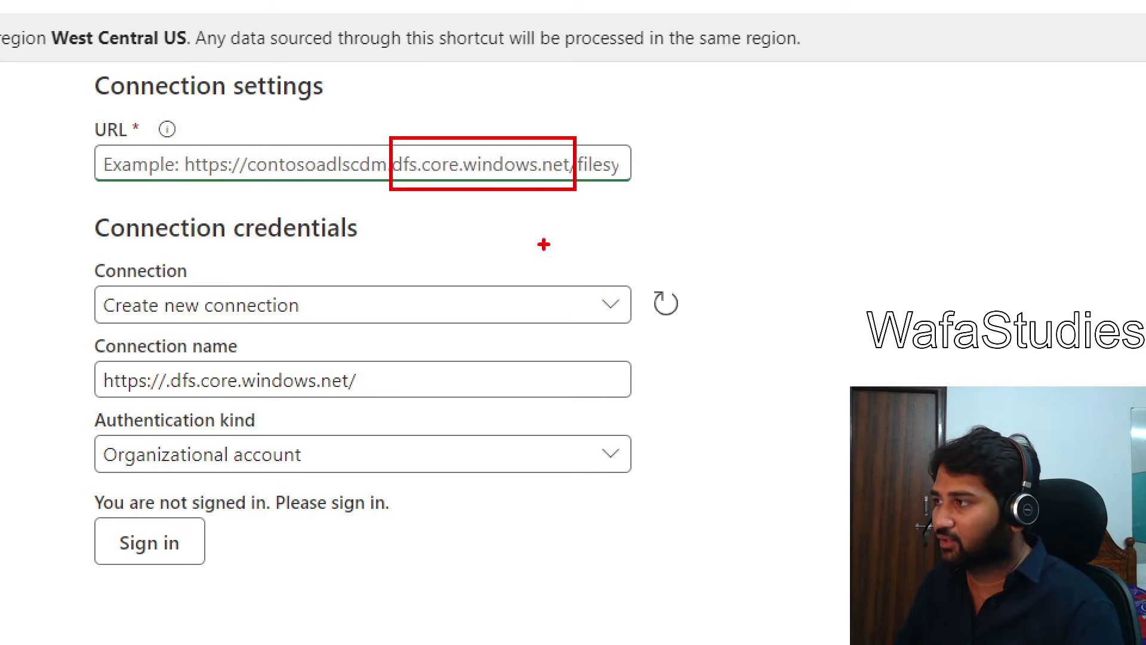
pyautogui.press('Escape')
pyautogui.write('https:')
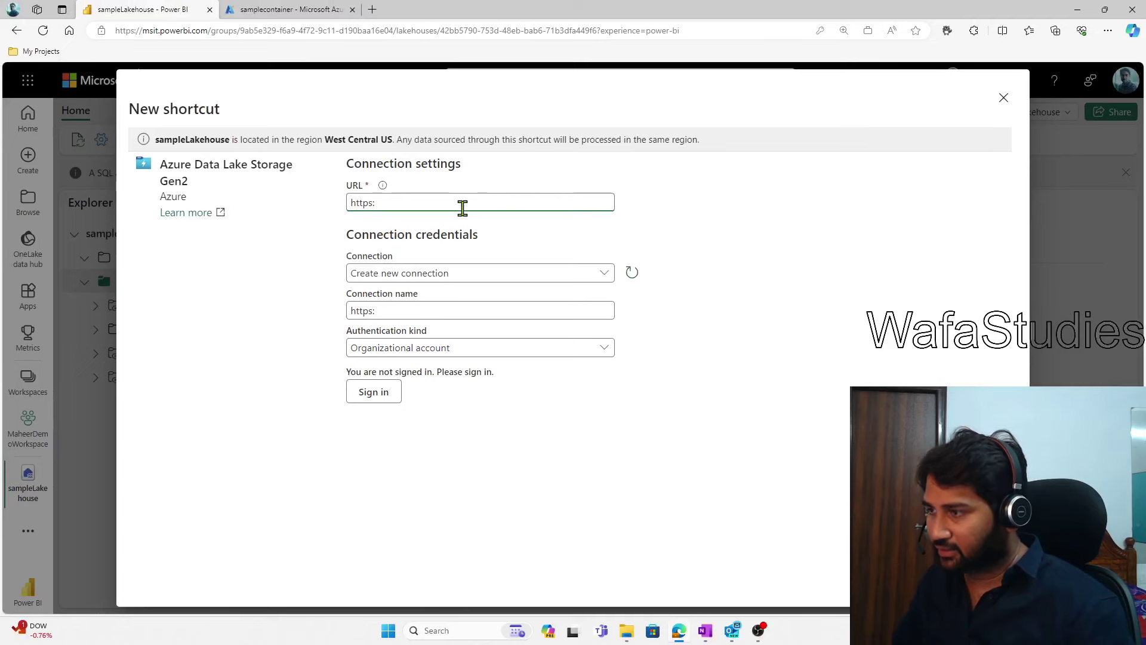
pyautogui.write('//adls')
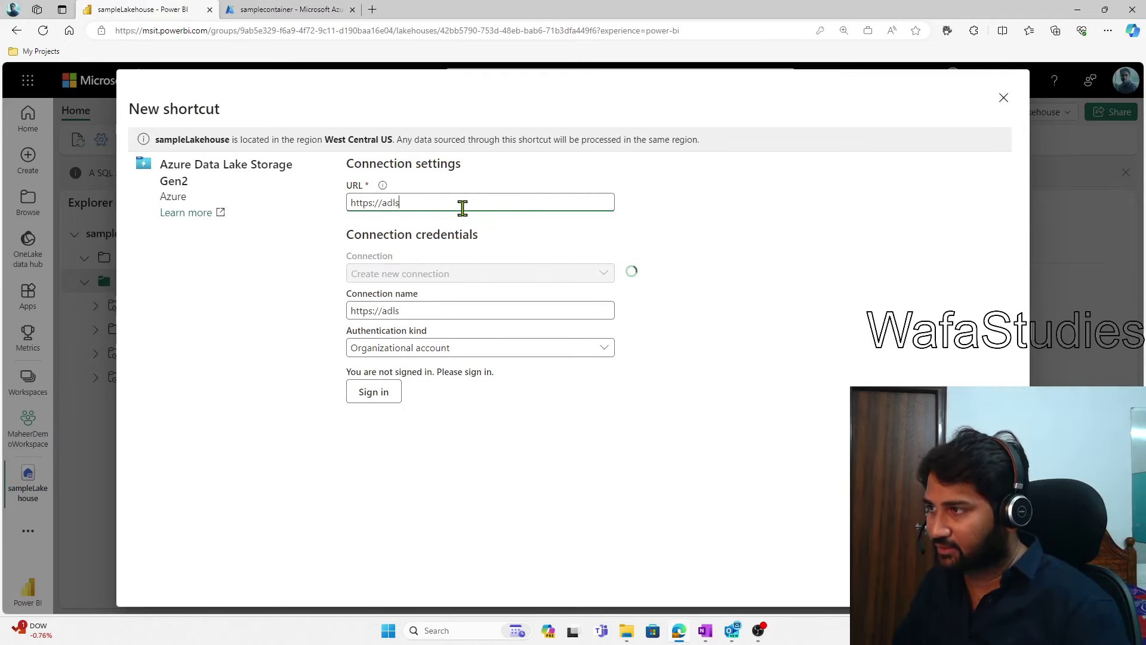
pyautogui.write('gen2cshaik.dfs')
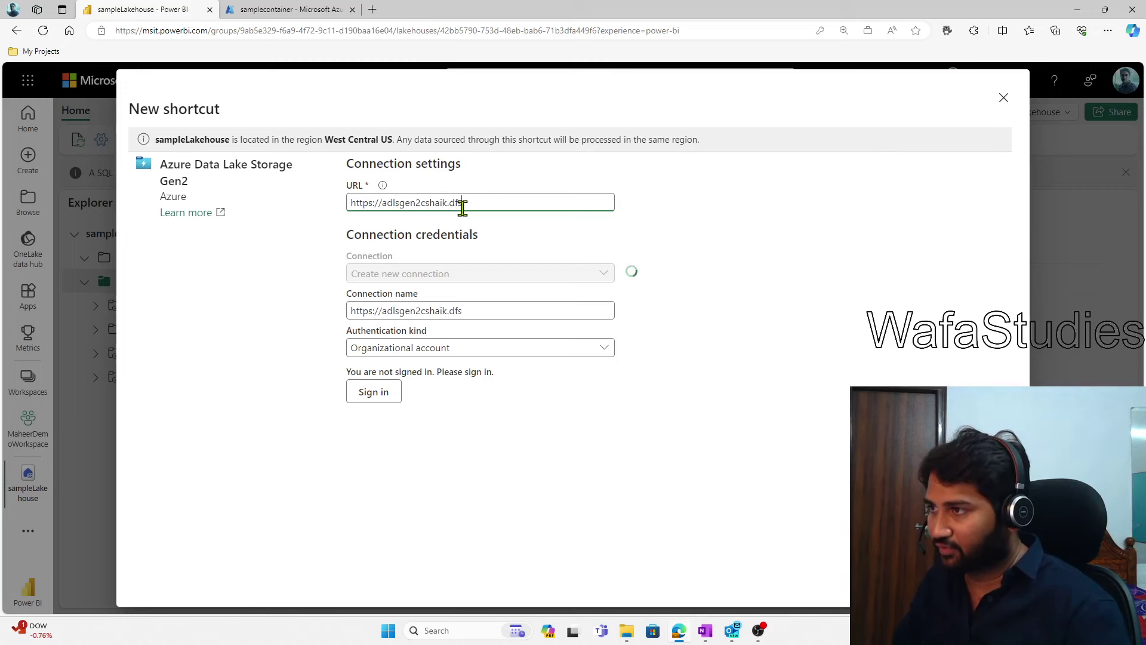
pyautogui.write('.windows.core.')
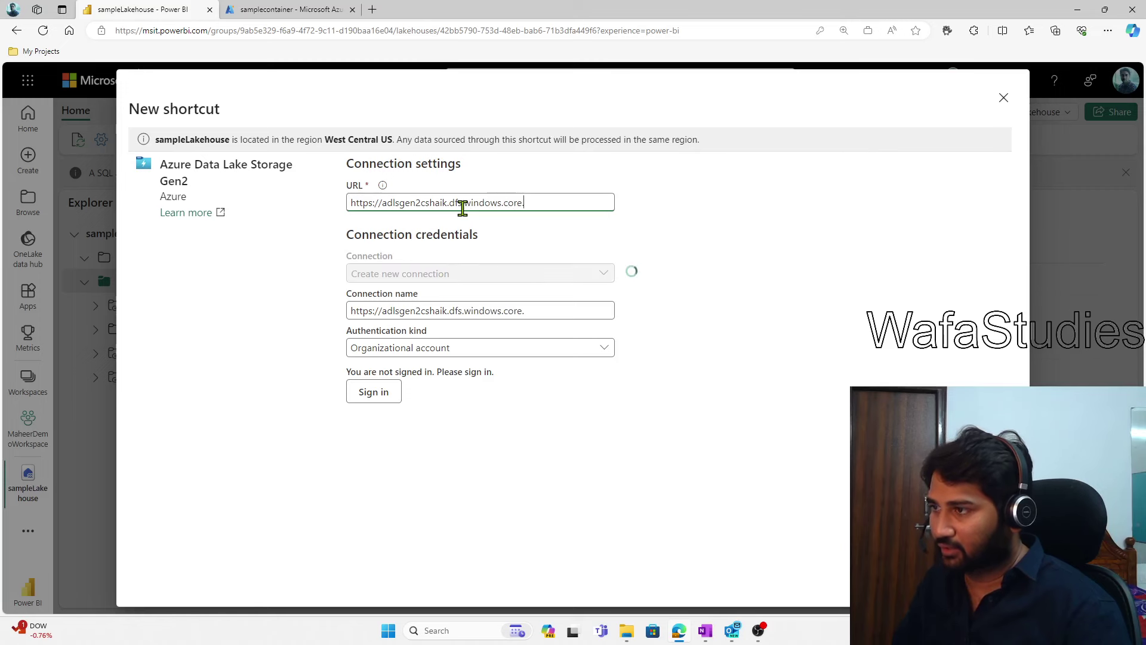
pyautogui.write('net')
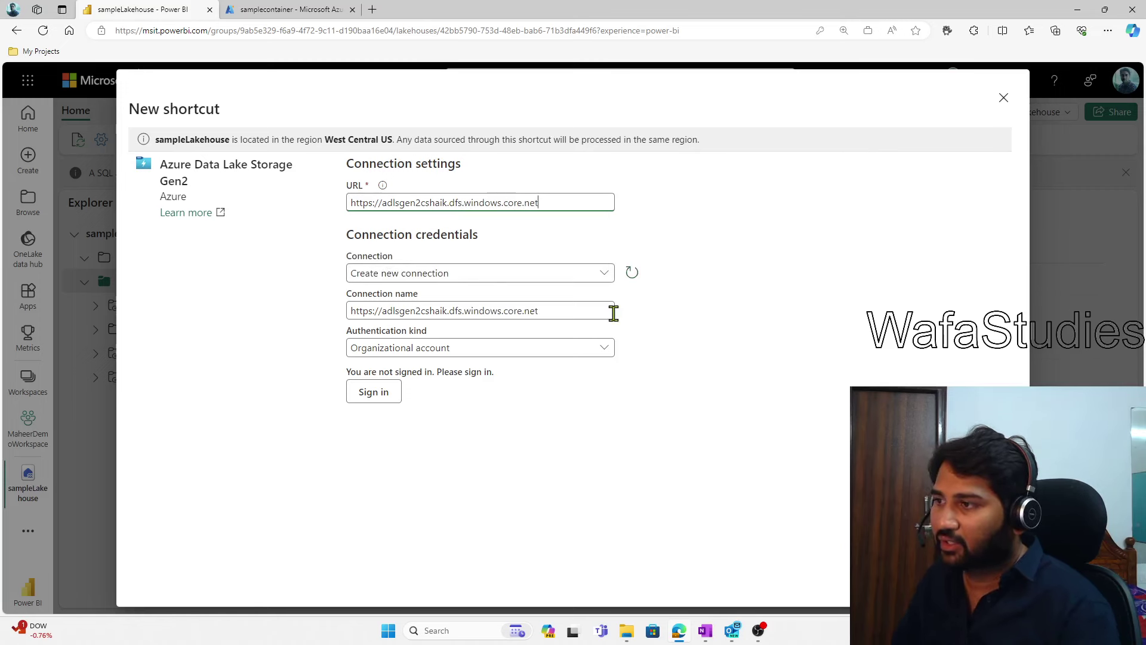
# Step: Choose Account key as the authentication kind and select the Account key field
pyautogui.click(504, 352)
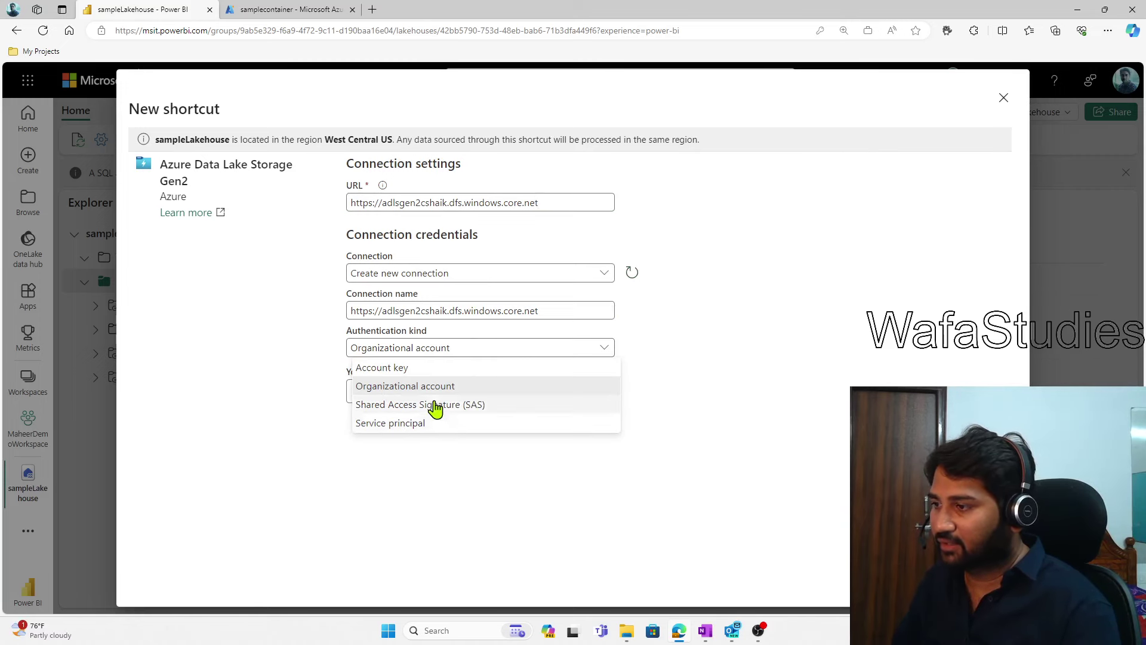
pyautogui.click(429, 369)
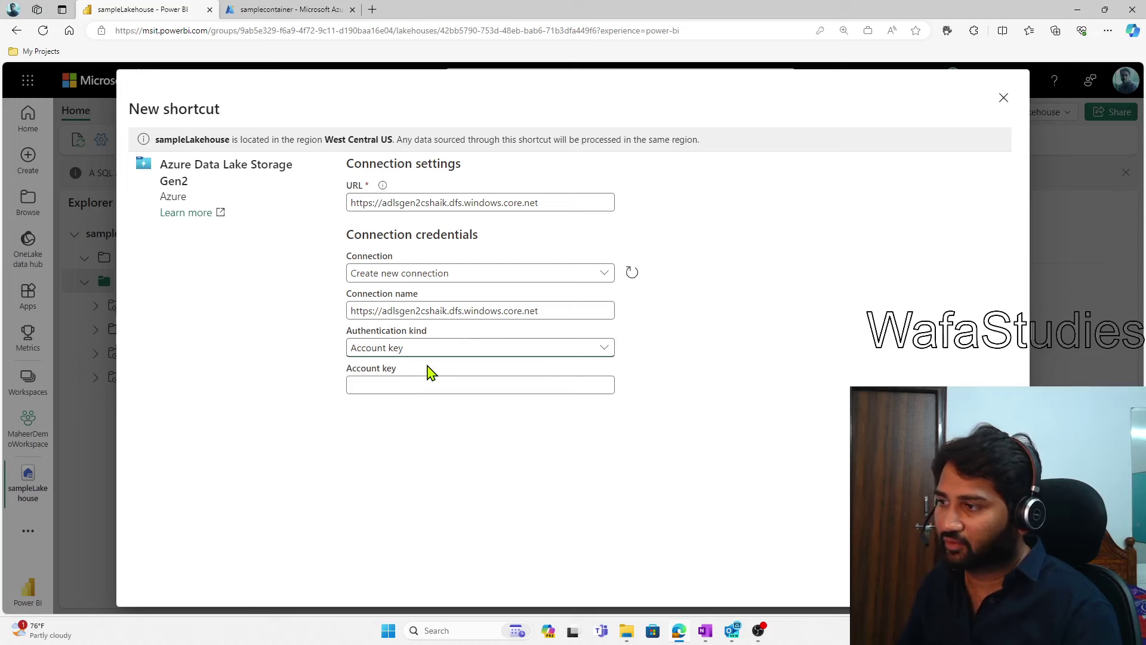
pyautogui.click(507, 349)
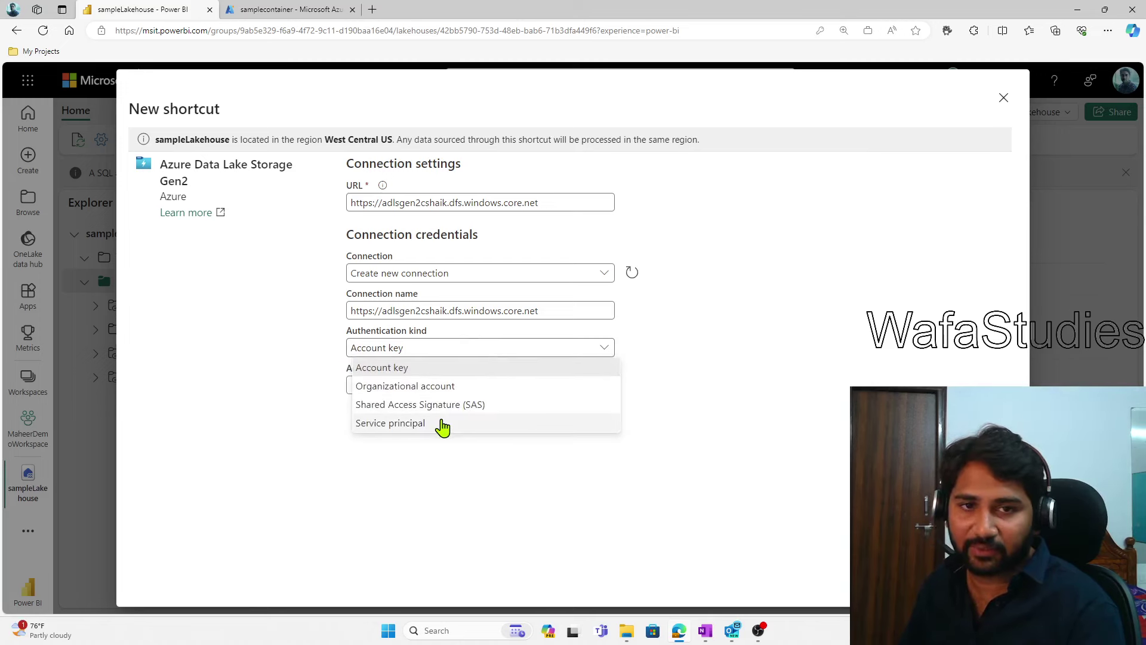
pyautogui.click(427, 371)
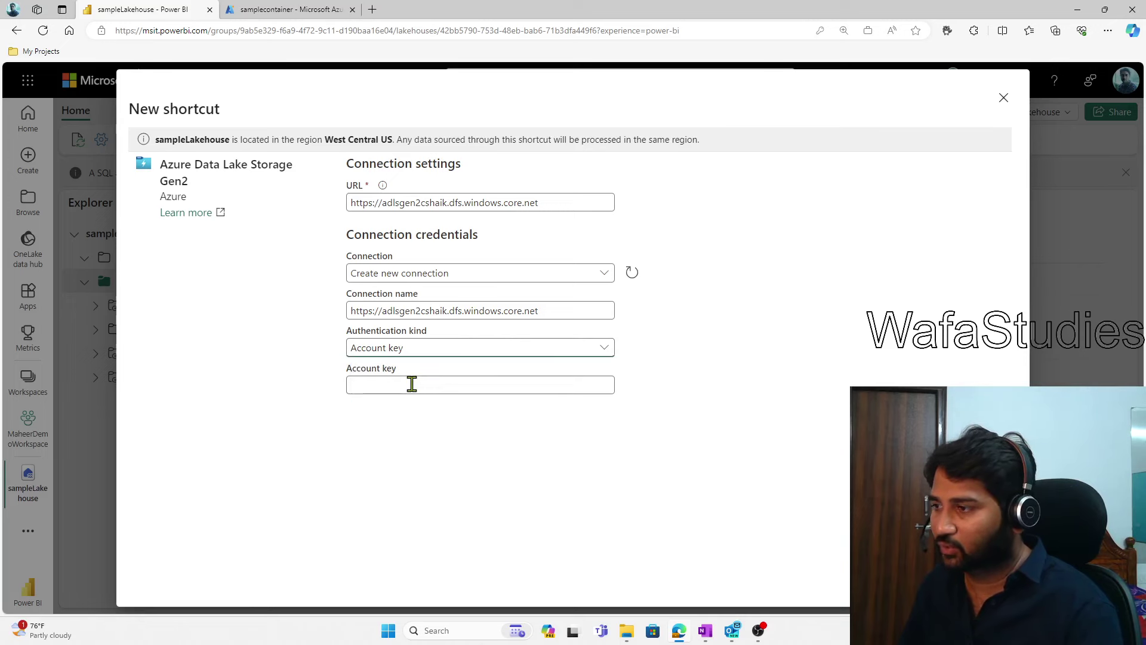
pyautogui.click(411, 384)
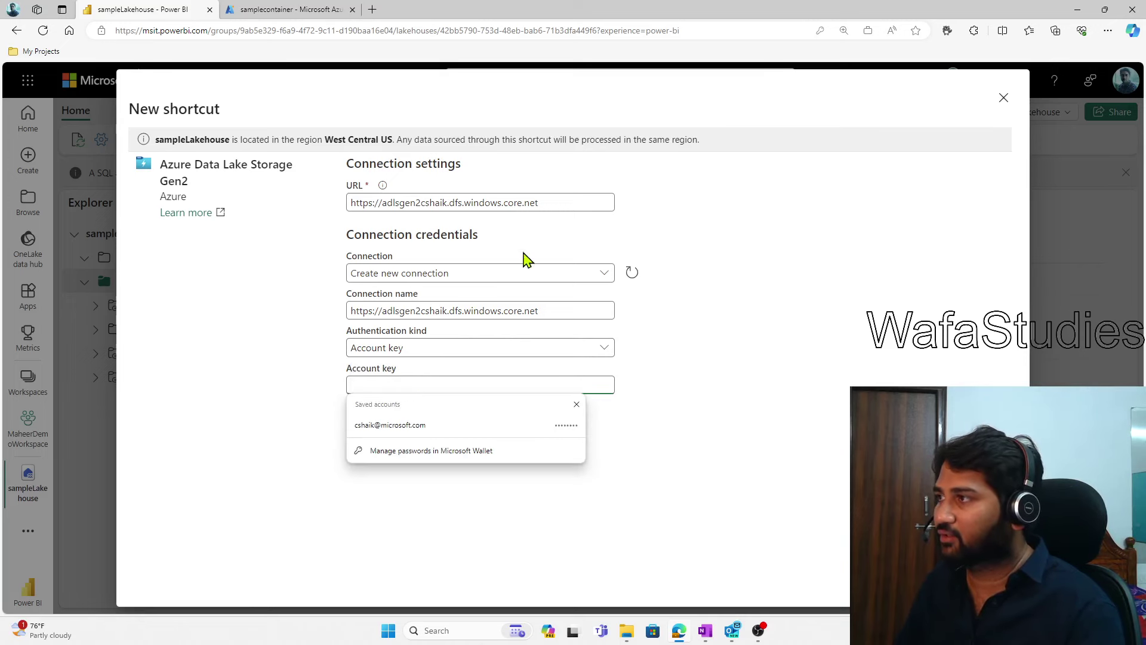
pyautogui.click(292, 9)
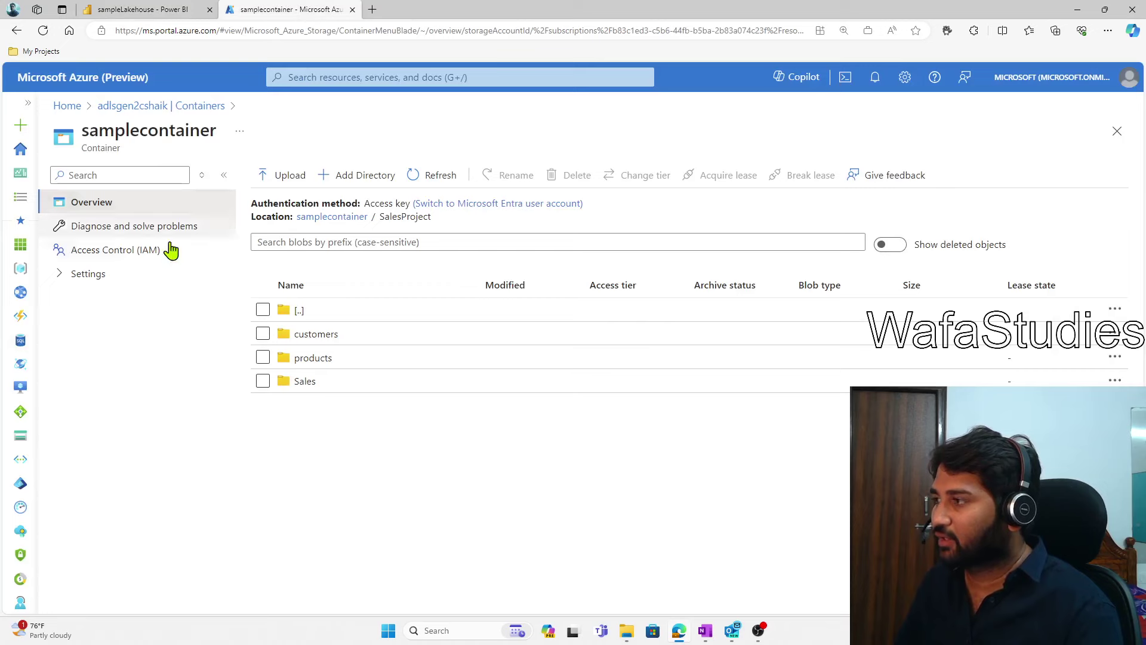
# Step: Copy key1 from the adlsgen2cshaik storage account's Access keys page
pyautogui.click(158, 106)
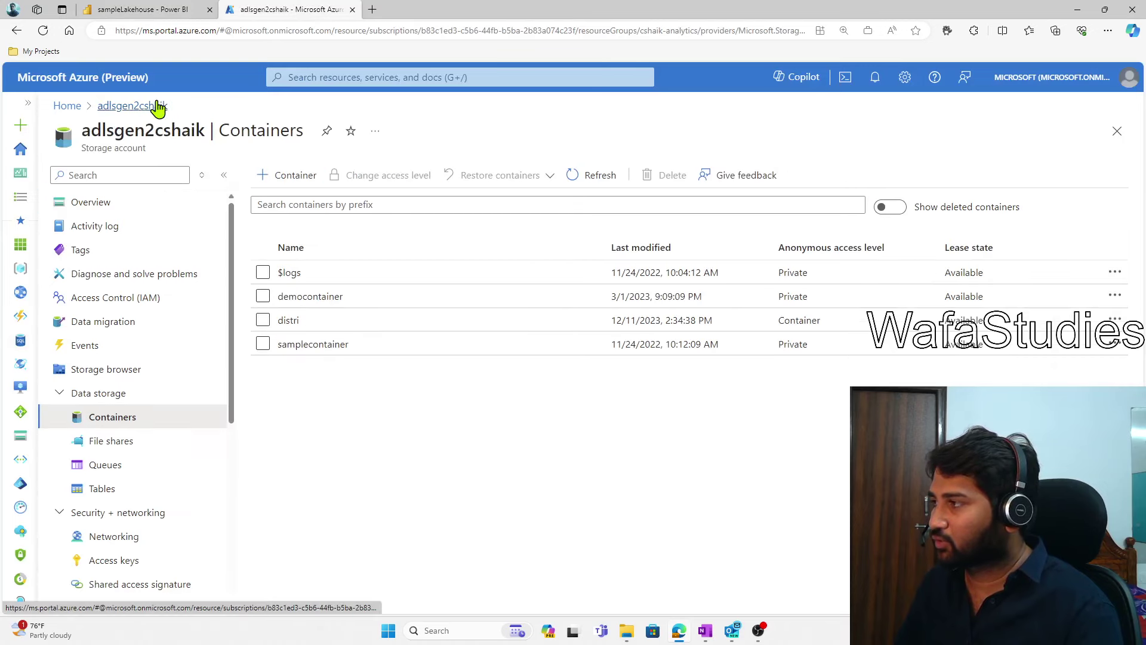
pyautogui.click(109, 559)
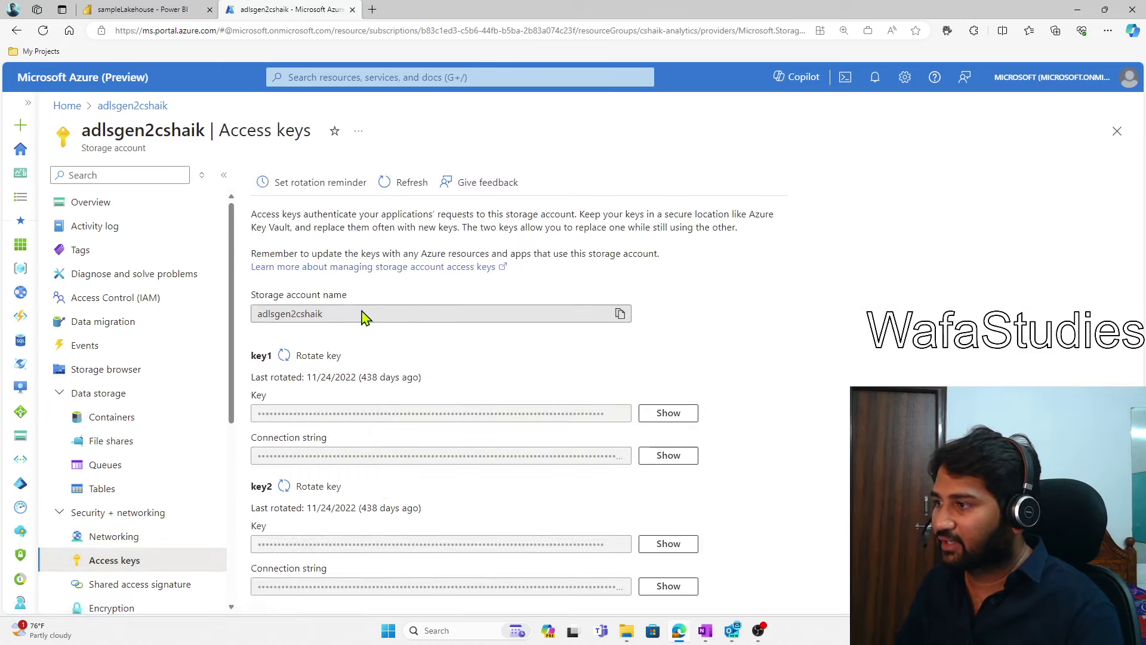
pyautogui.click(665, 417)
pyautogui.click(620, 414)
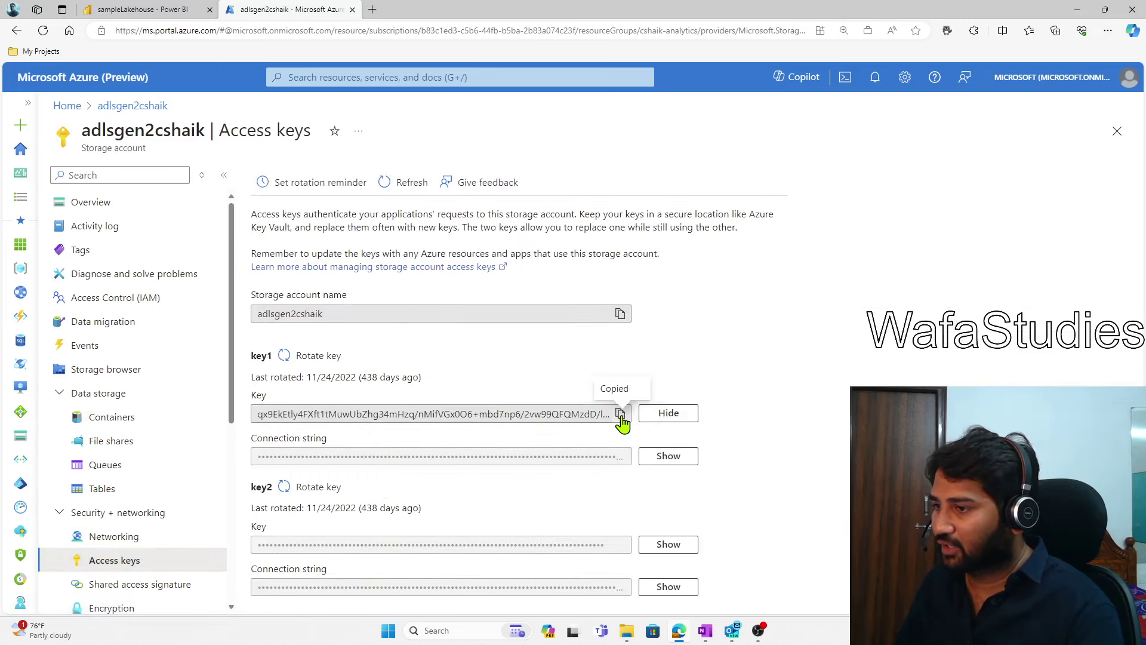
pyautogui.click(147, 11)
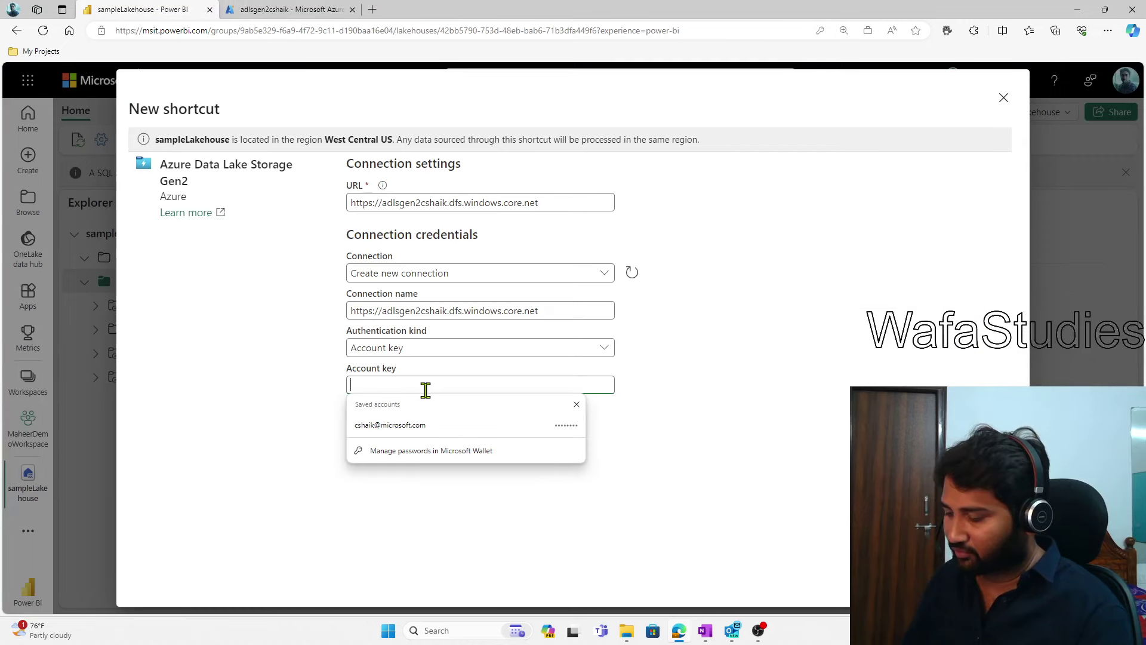
# Step: Paste key1 as the account key and submit, then retype the URL's slashes after the failure
pyautogui.hotkey('ctrl', 'v')
pyautogui.press('Return')
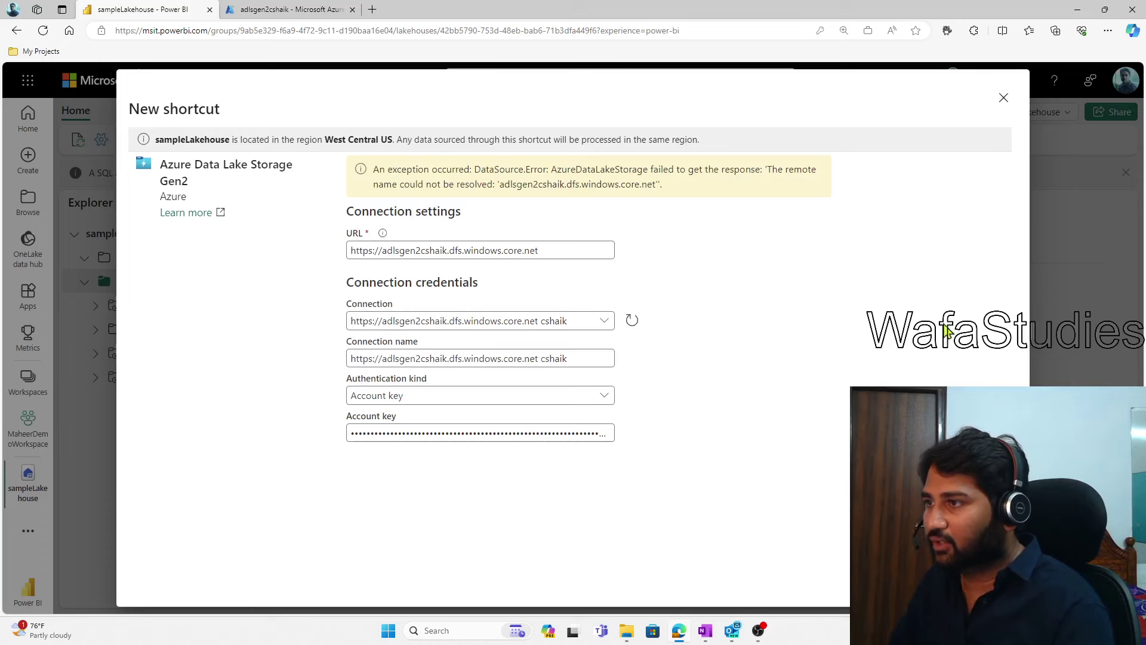
pyautogui.click(382, 250)
pyautogui.press('BackSpace')
pyautogui.press('BackSpace')
pyautogui.write('\\\\')
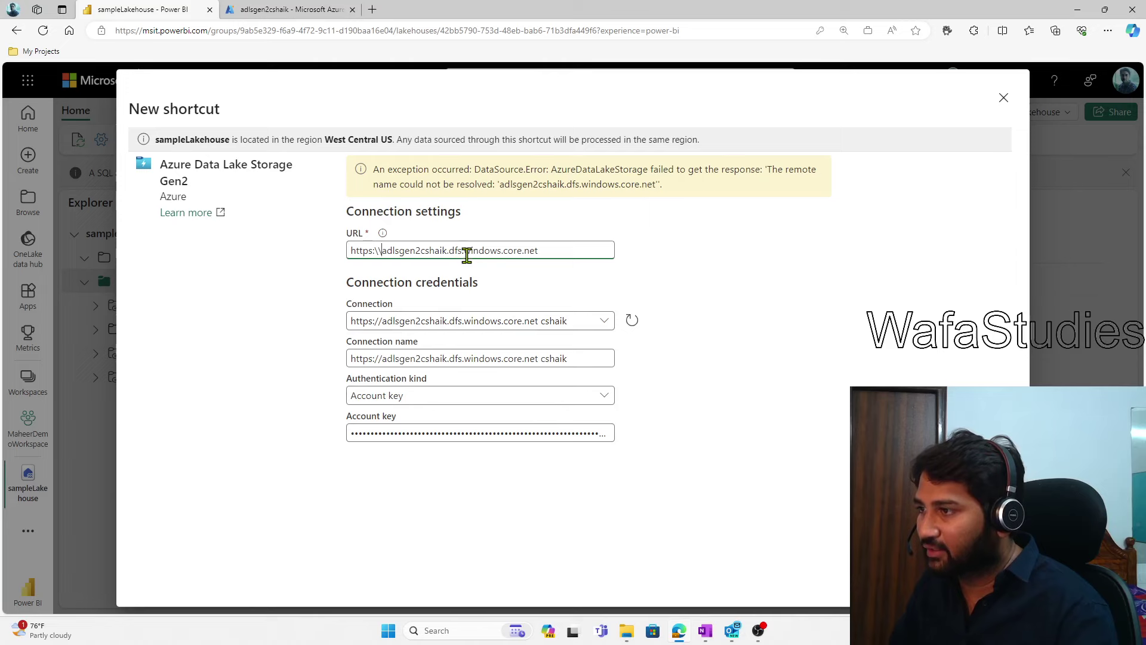
pyautogui.click(278, 10)
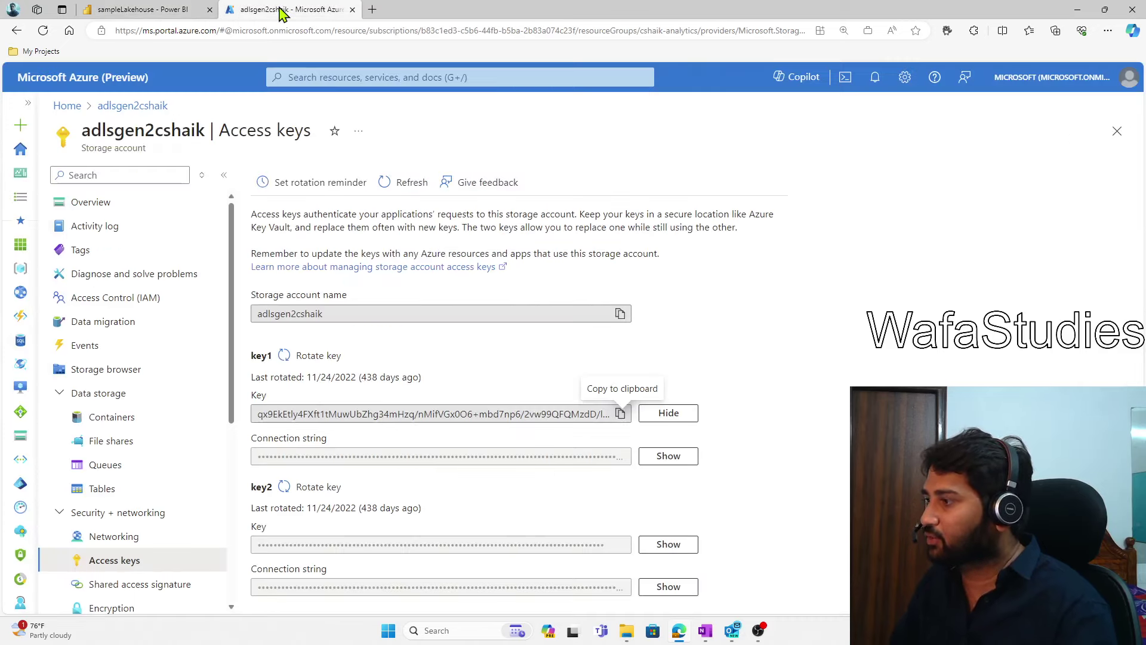
# Step: Open the storage account's Endpoints page and scroll to the Data Lake Storage endpoints
pyautogui.scroll(-5, 142, 455)
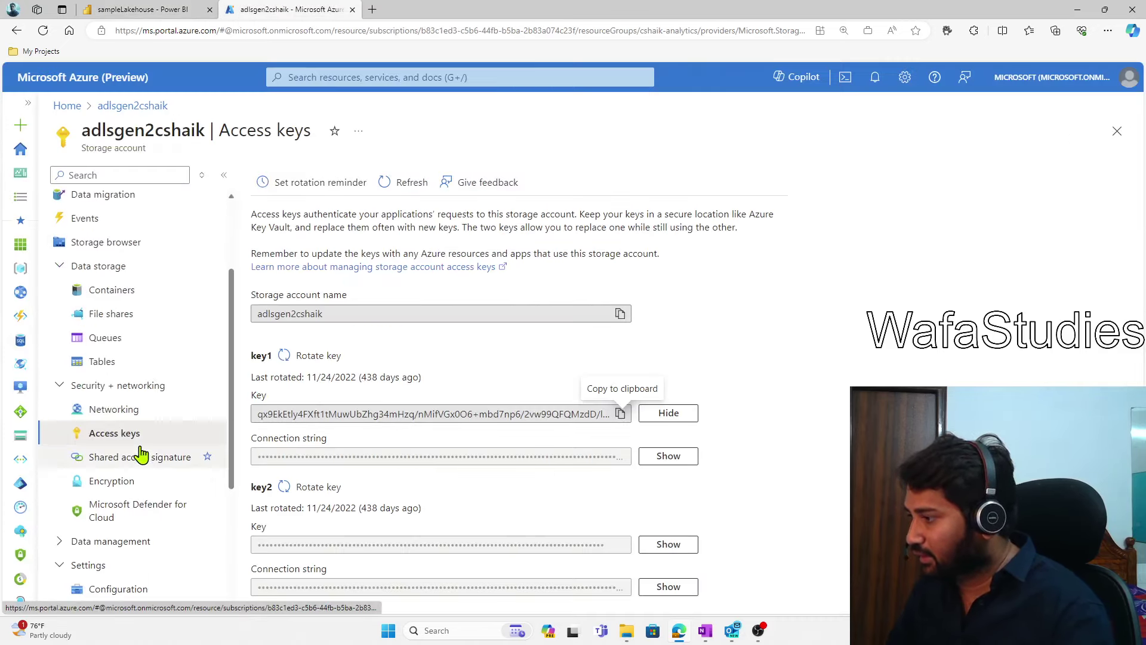
pyautogui.scroll(-2, 142, 455)
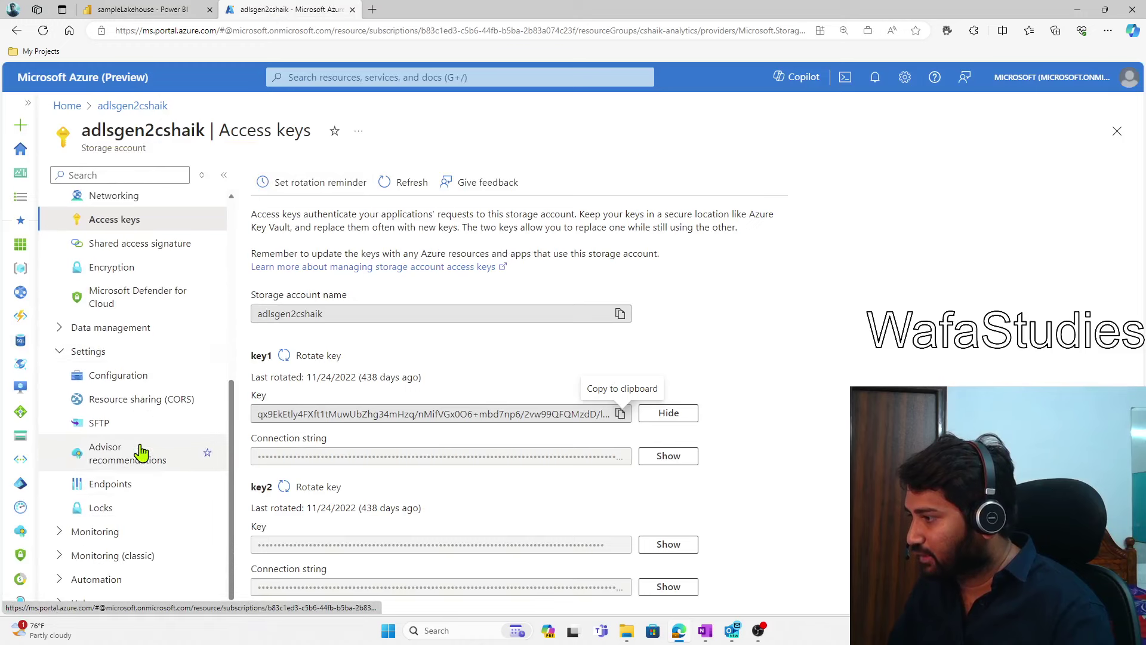
pyautogui.click(120, 483)
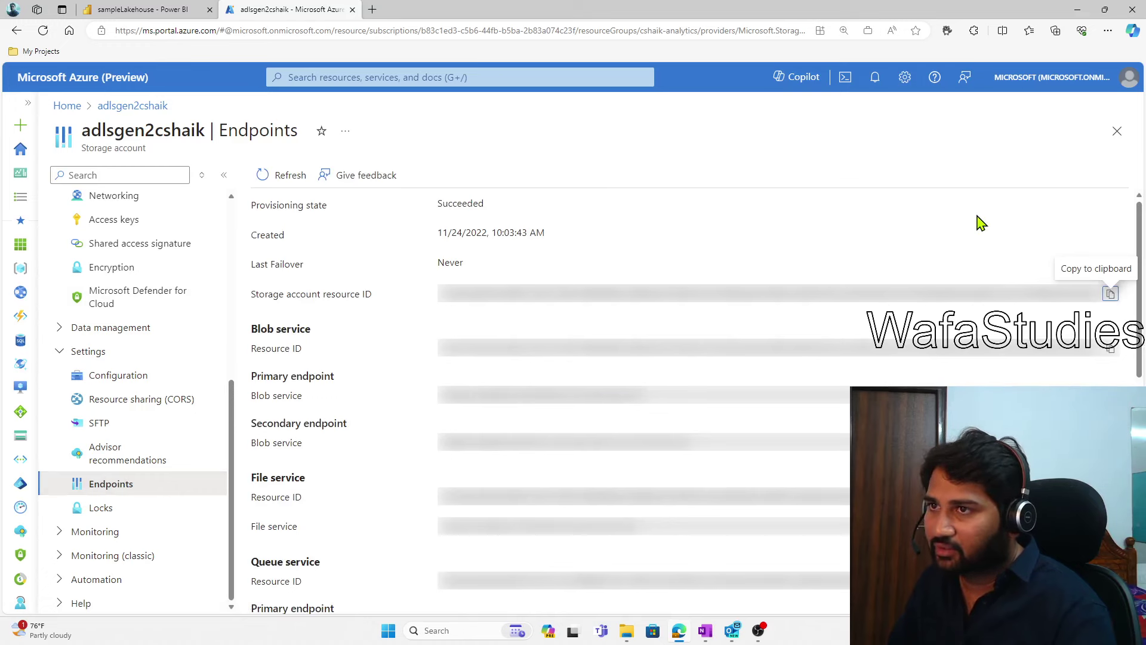
pyautogui.scroll(-2, 690, 421)
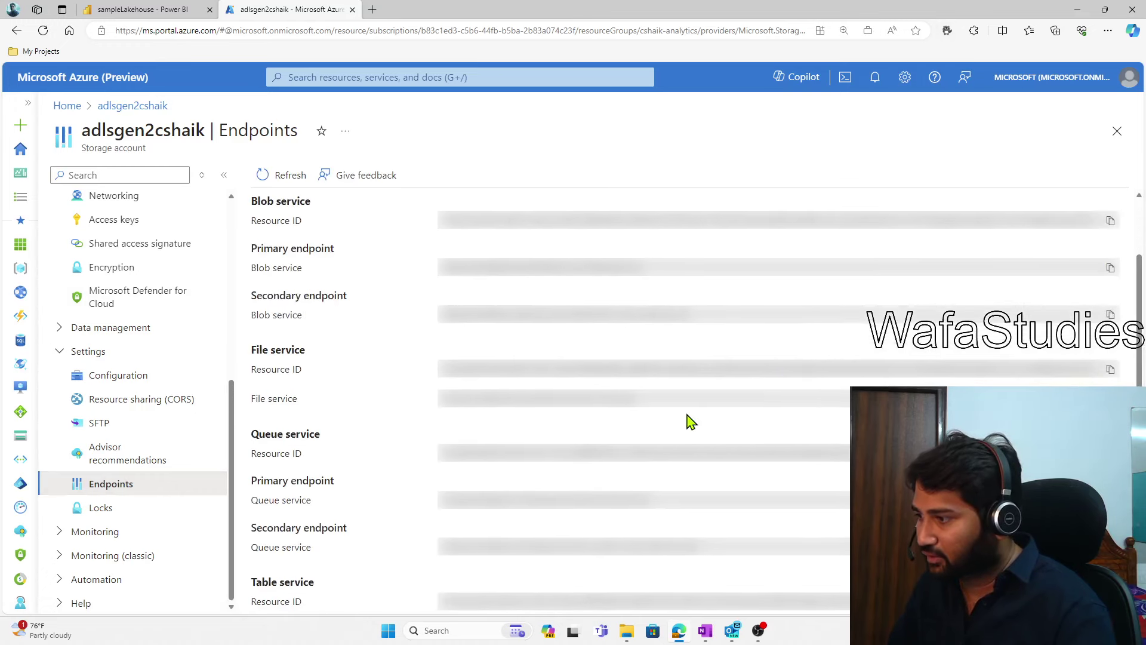
pyautogui.scroll(-3, 690, 421)
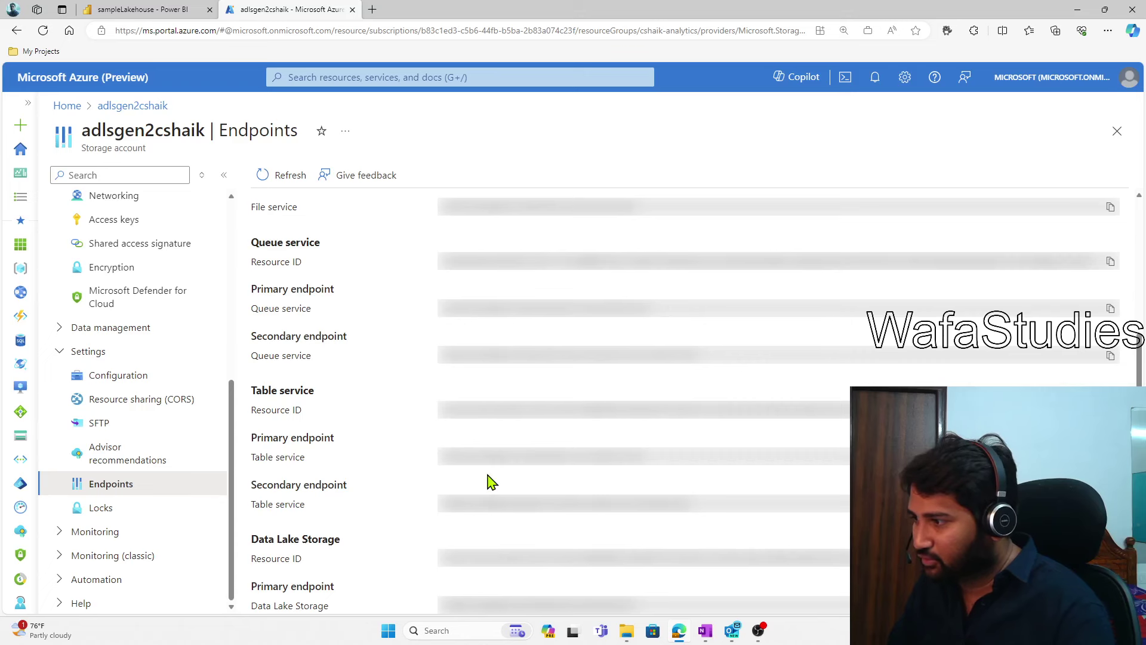
pyautogui.scroll(-1, 486, 478)
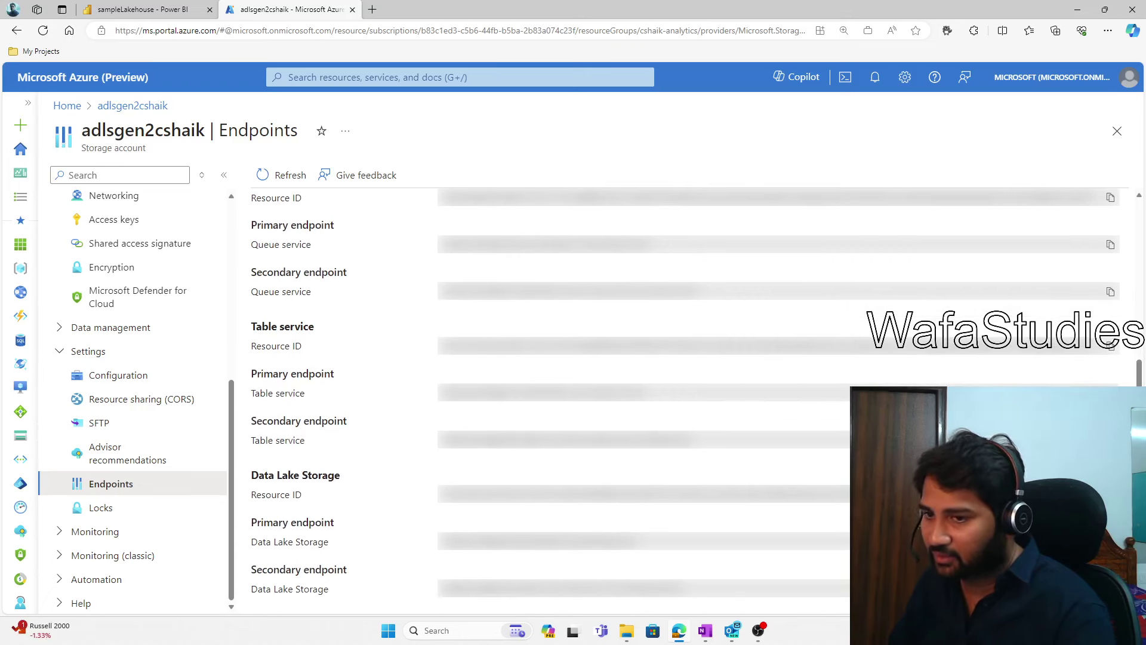
pyautogui.click(113, 11)
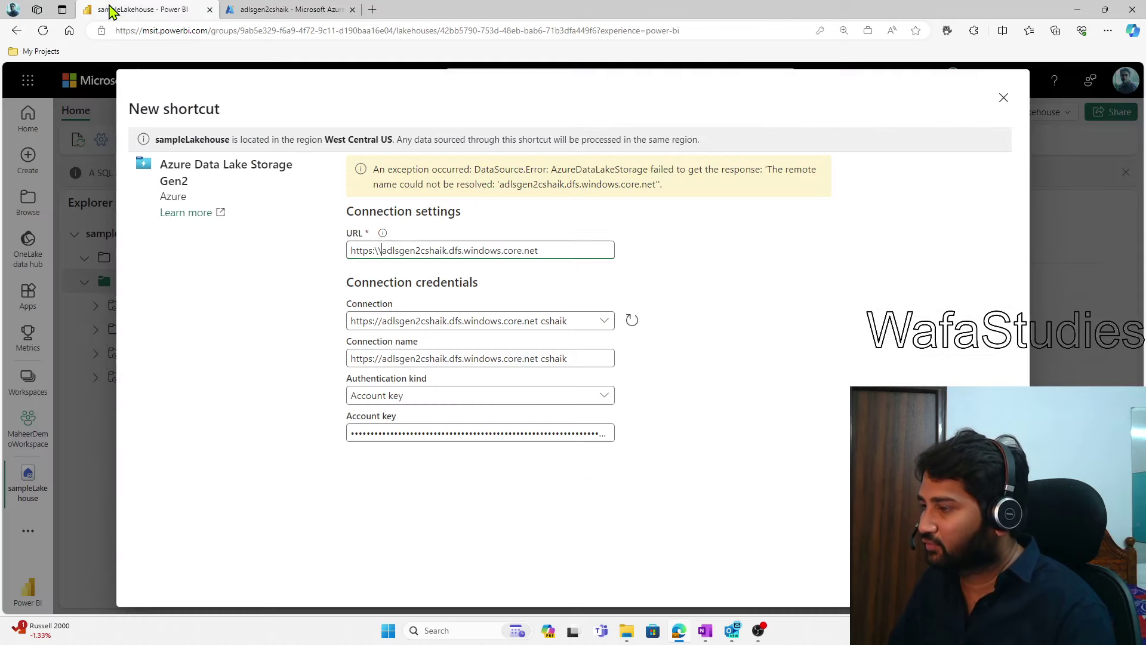
pyautogui.moveTo(569, 246); pyautogui.dragTo(355, 234)
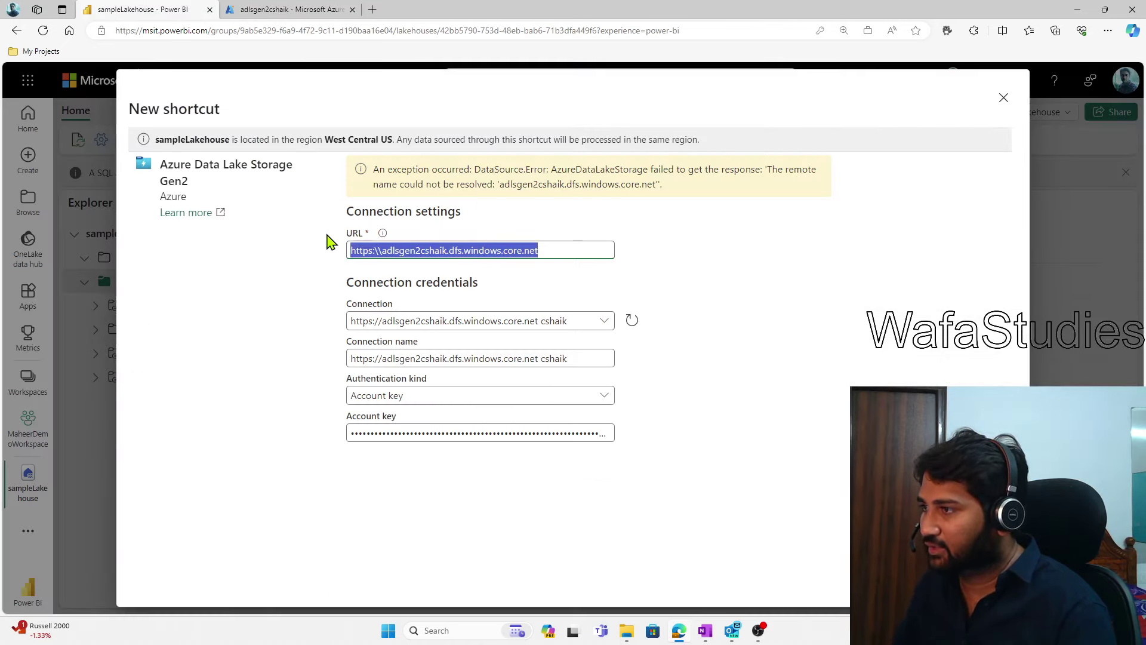
pyautogui.hotkey('ctrl', 'v')
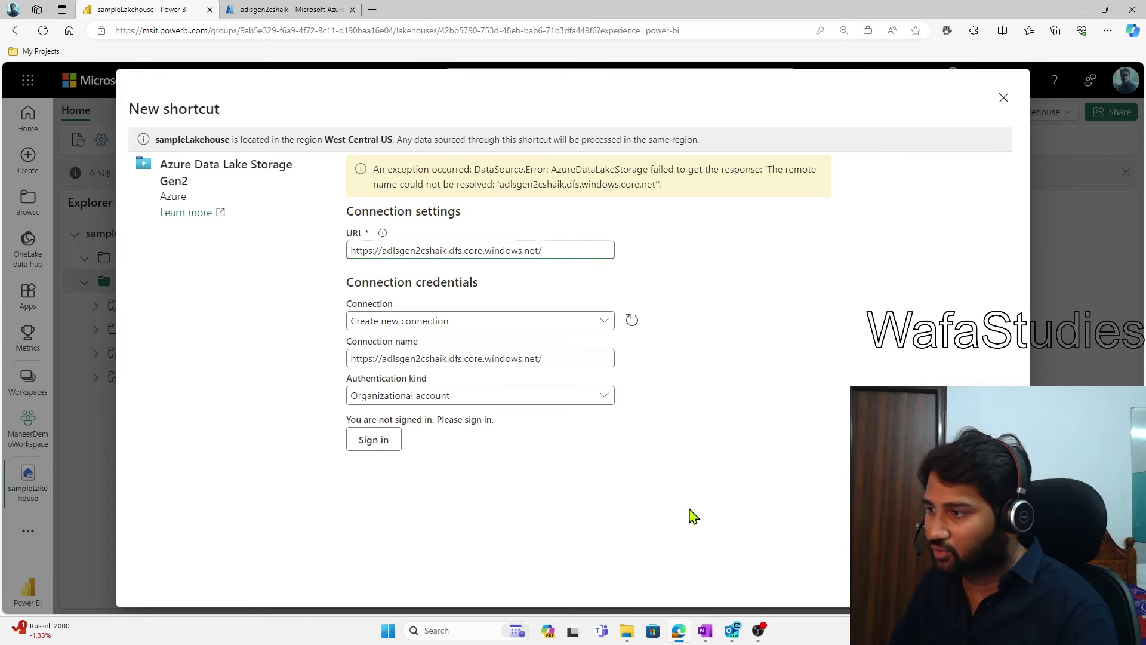
# Step: Set the authentication kind back to Account key and select its field
pyautogui.click(501, 396)
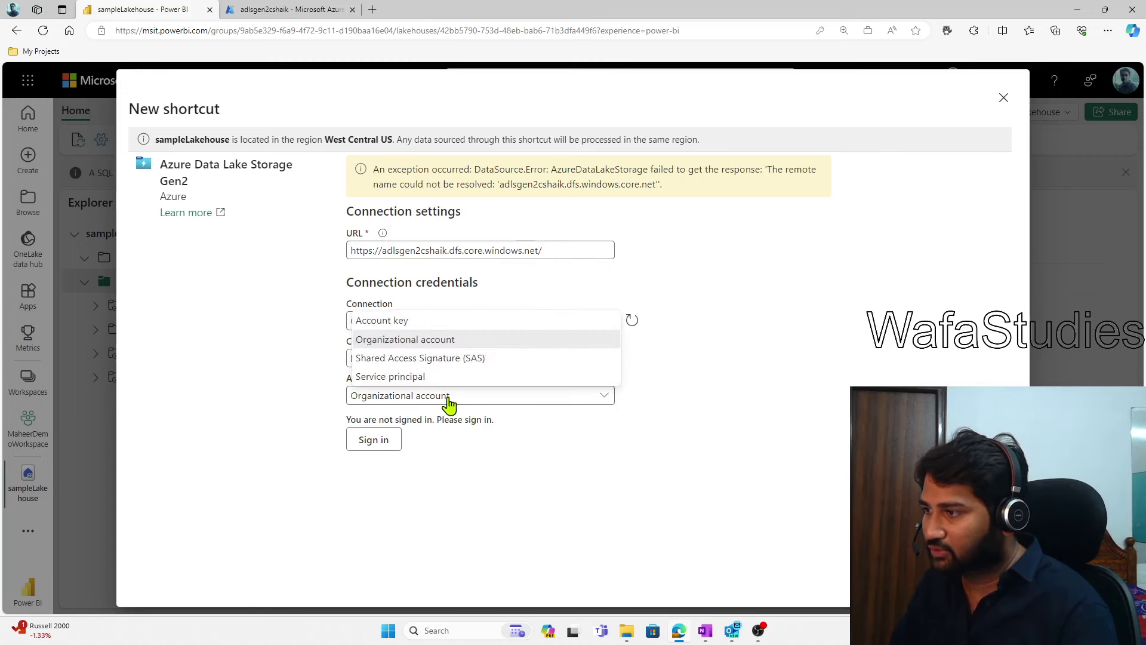
pyautogui.click(404, 321)
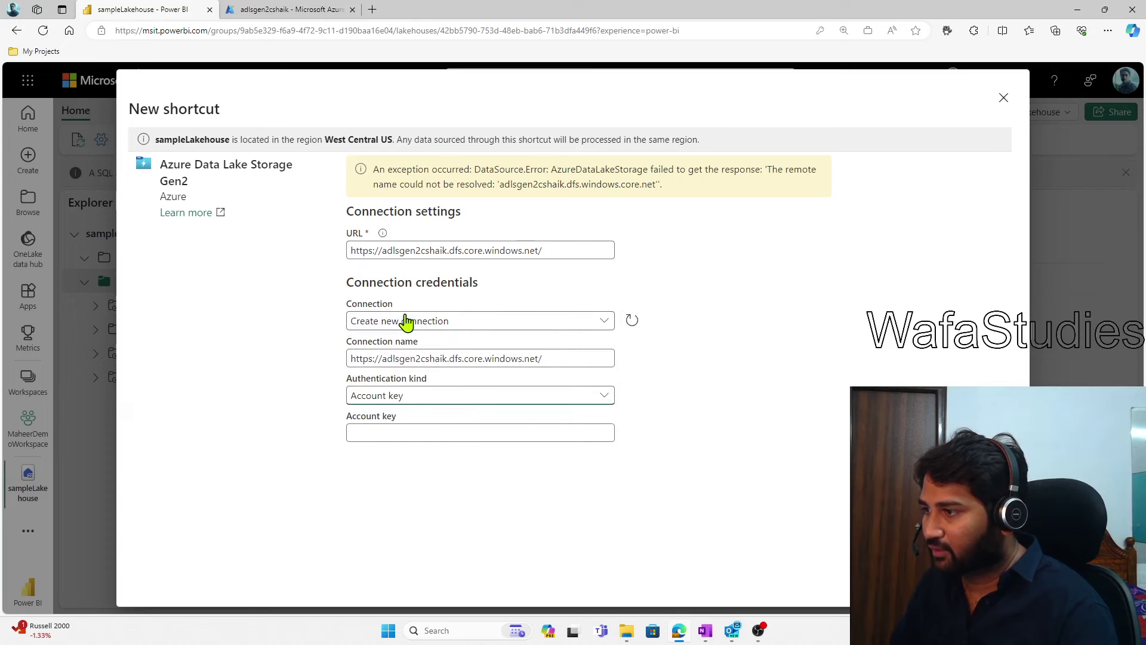
pyautogui.click(409, 438)
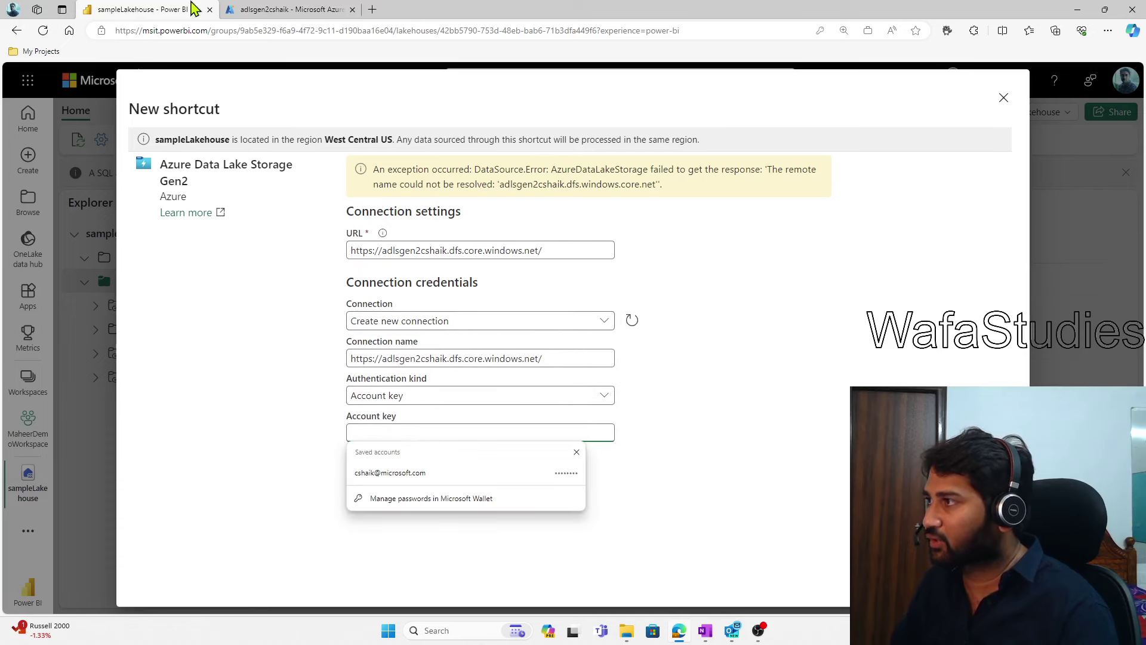
pyautogui.click(269, 10)
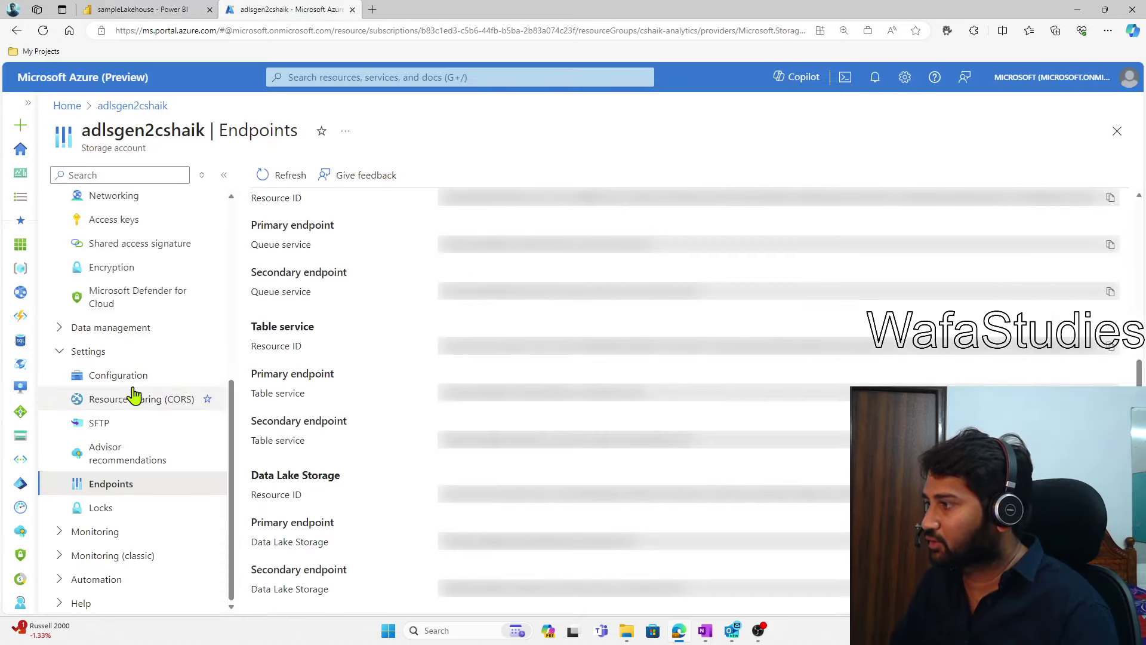
# Step: Copy key1 again from the storage account's Access keys
pyautogui.scroll(2, 133, 388)
pyautogui.click(112, 352)
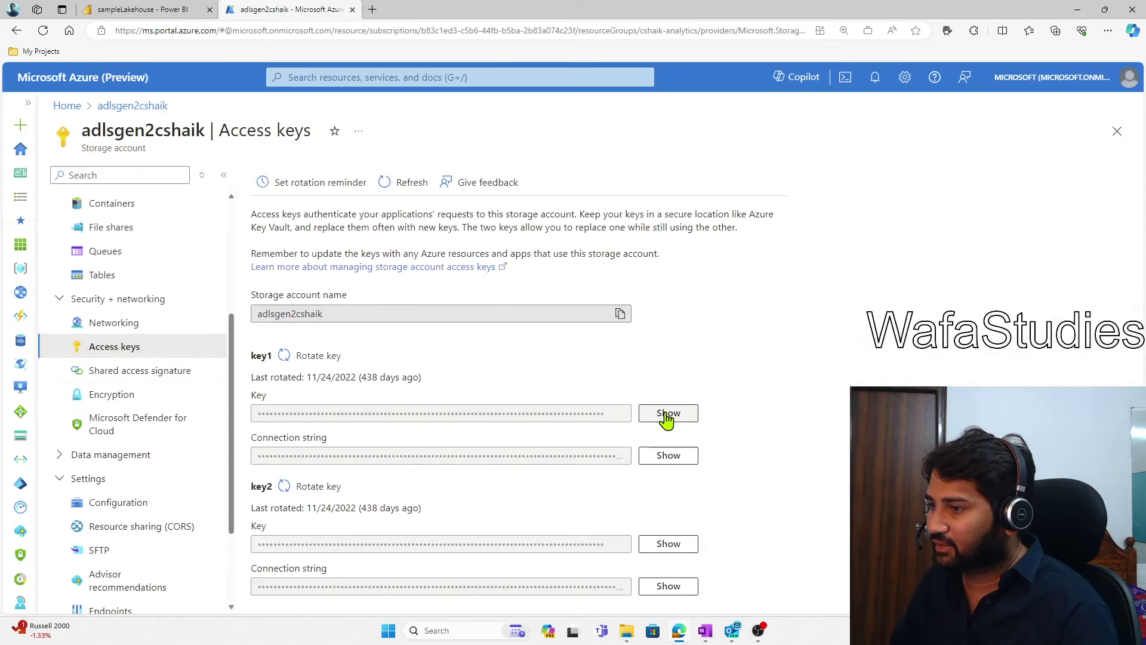
pyautogui.click(668, 413)
pyautogui.click(619, 414)
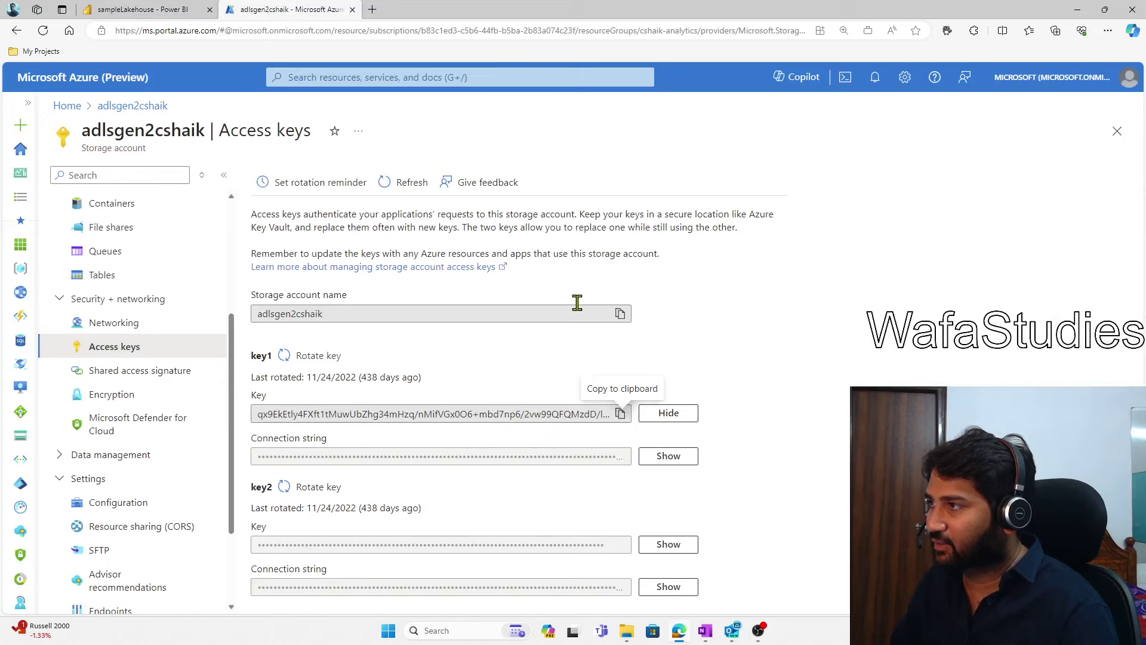
pyautogui.click(109, 18)
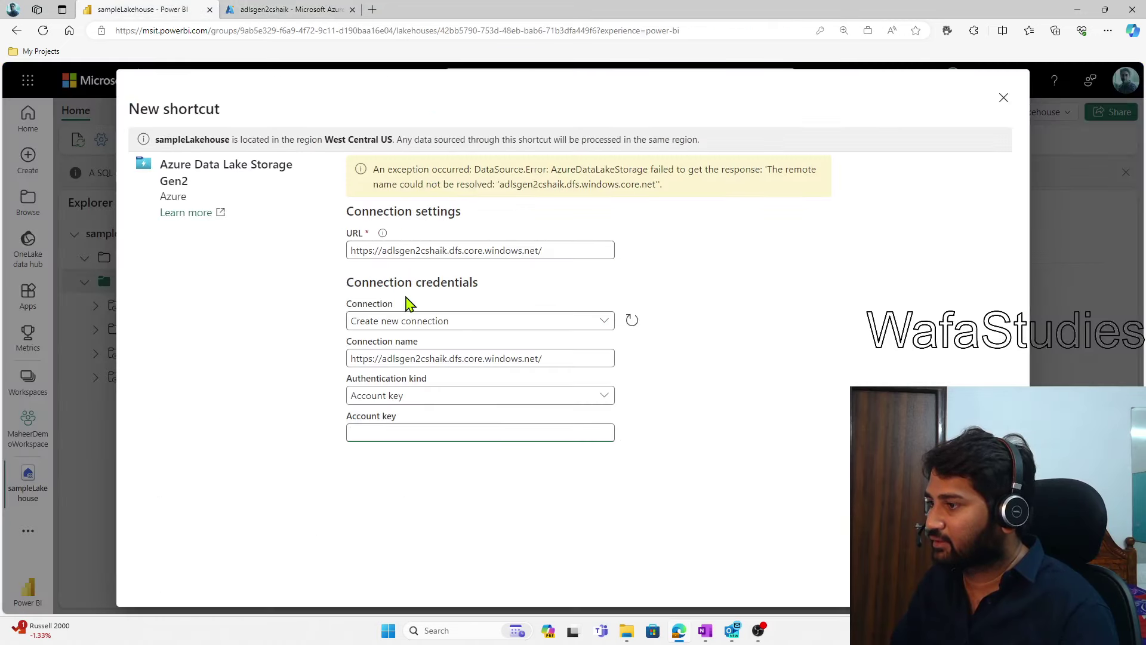
# Step: Paste the account key and submit the connection to reach the shortcut settings
pyautogui.click(447, 423)
pyautogui.hotkey('ctrl', 'v')
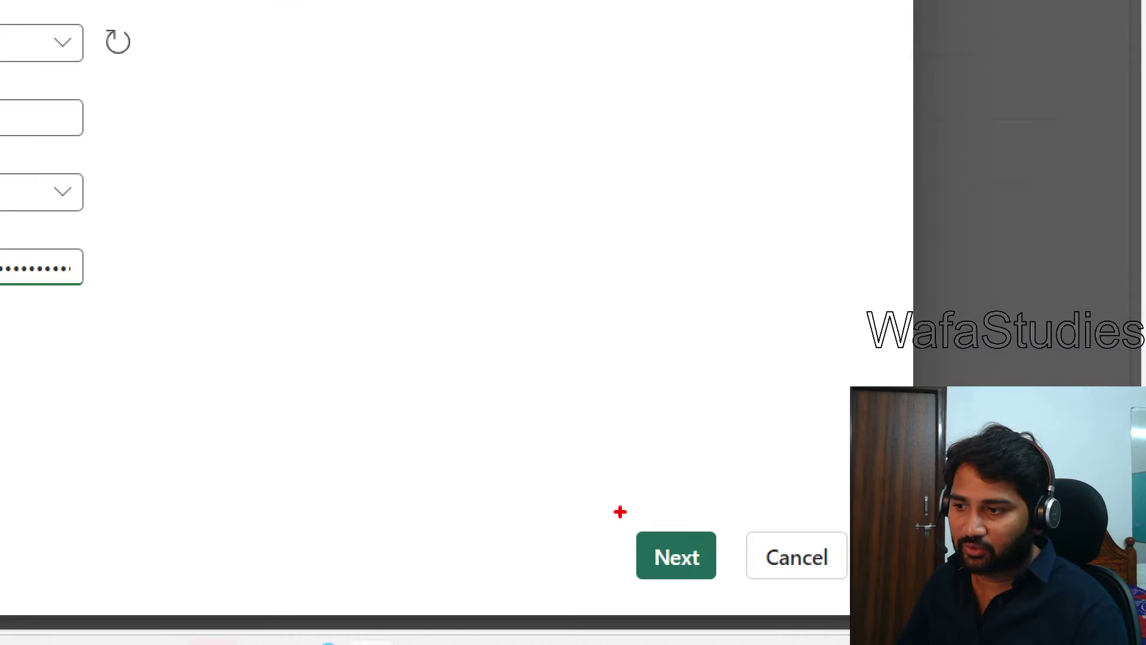
pyautogui.moveTo(668, 523); pyautogui.dragTo(668, 427)
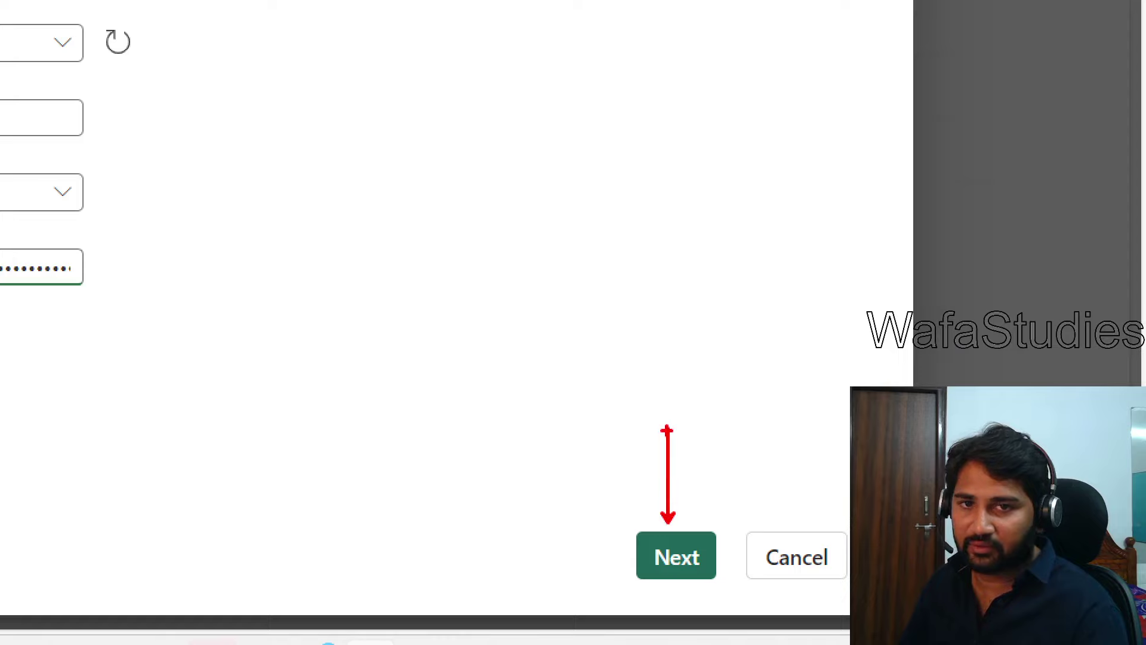
pyautogui.press('Escape')
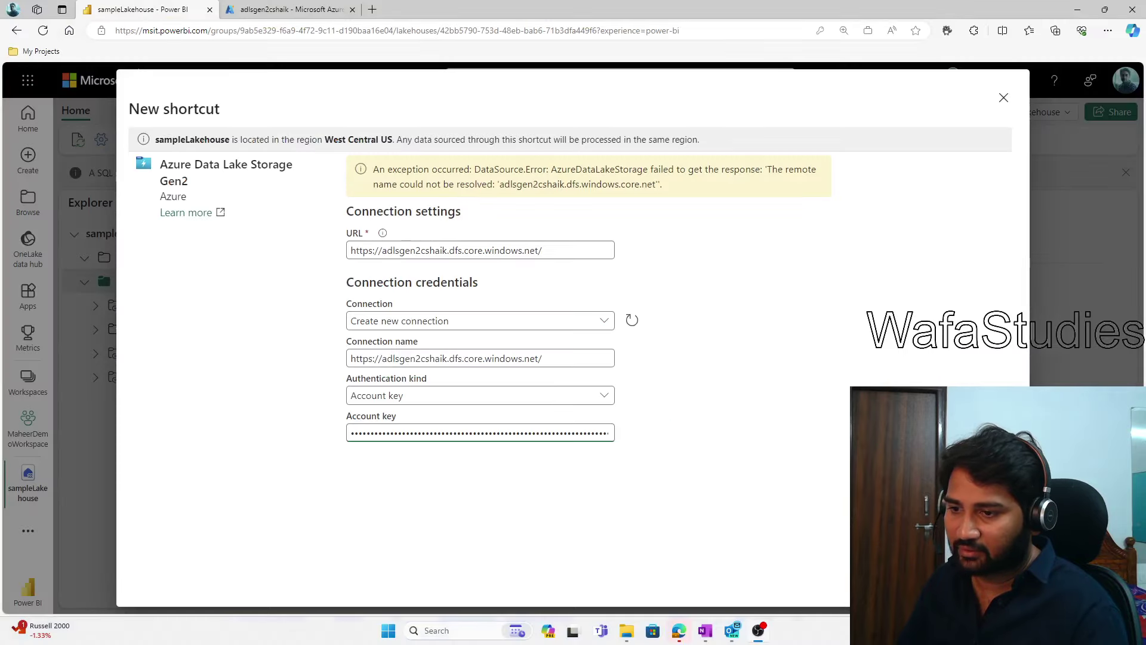
pyautogui.press('Return')
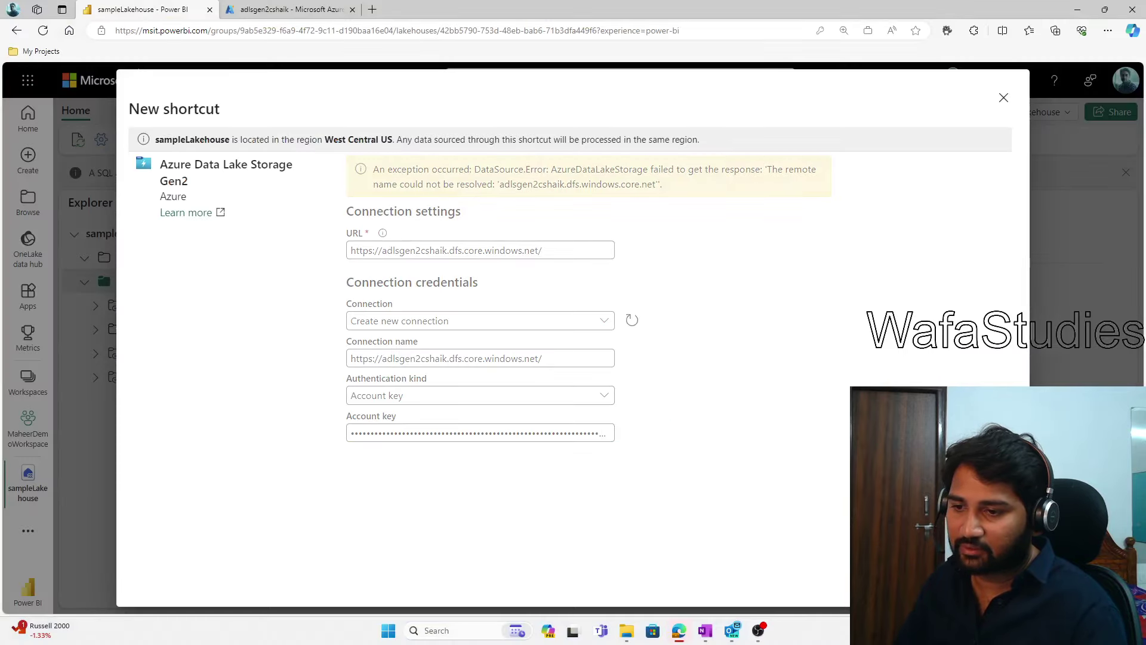
pyautogui.press('Return')
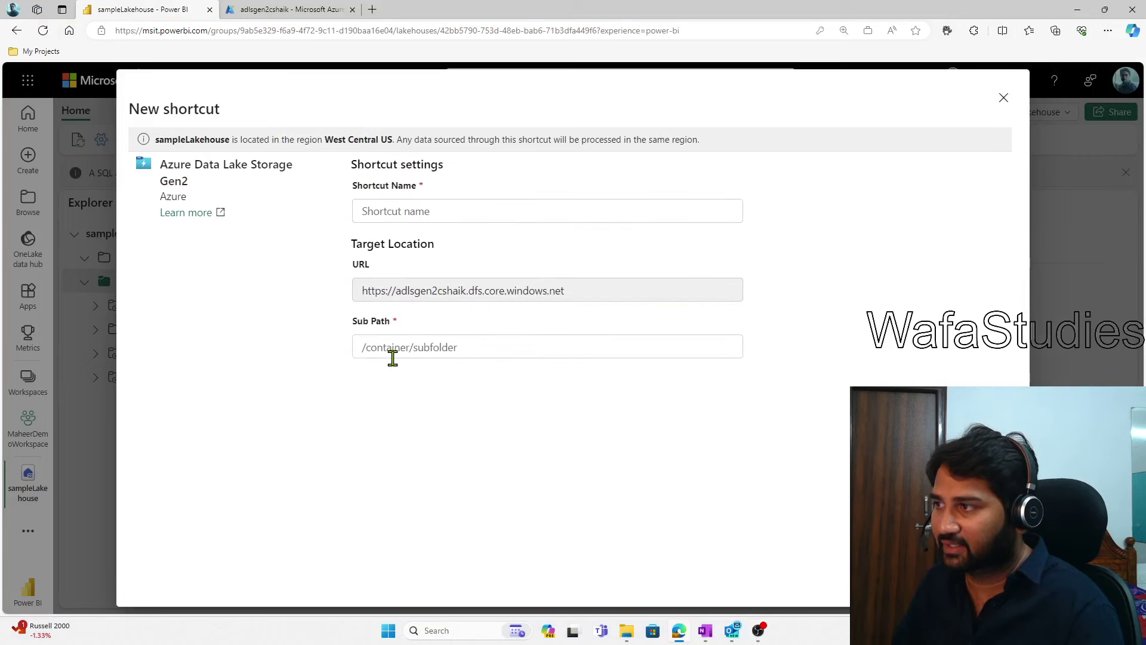
# Step: Name the shortcut adlsgen2cshaikSalesProject and set its sub path to /samplecontainer/SalesProject
pyautogui.click(448, 204)
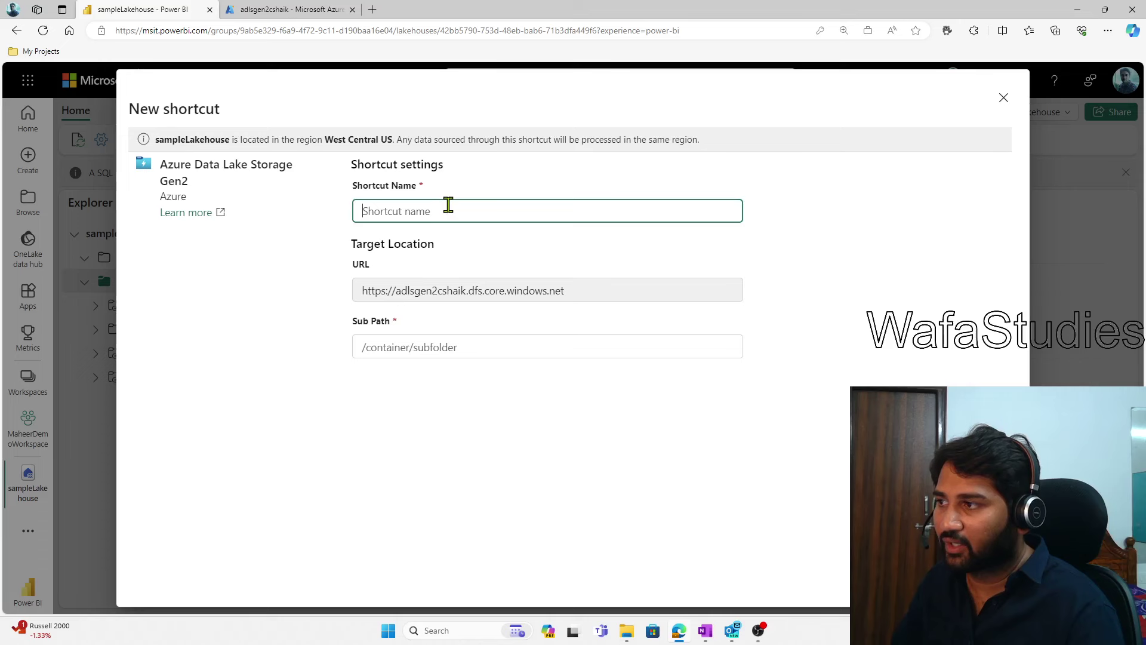
pyautogui.write('adlsgen2cshaikSalesProject')
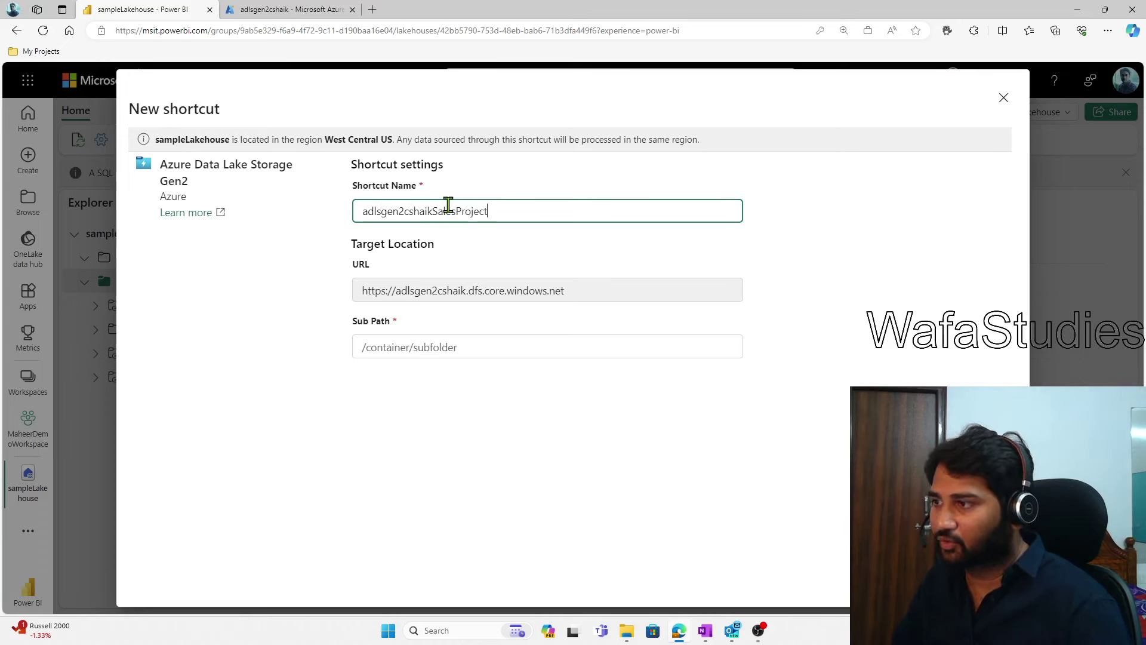
pyautogui.click(366, 348)
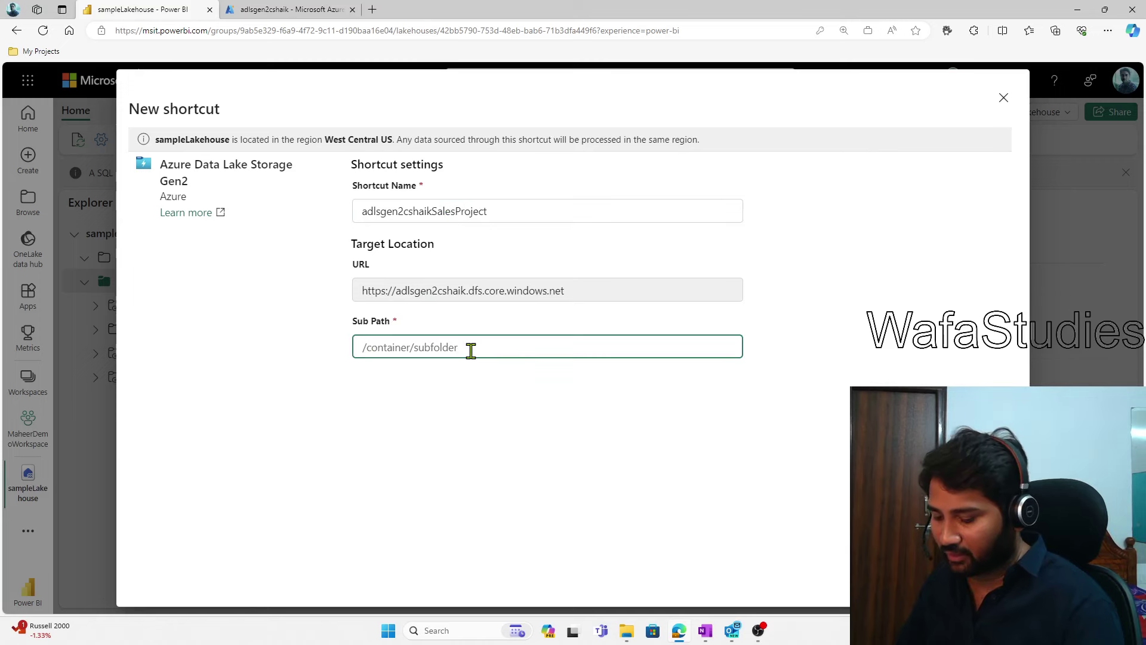
pyautogui.write('/samplecontainer/Sa')
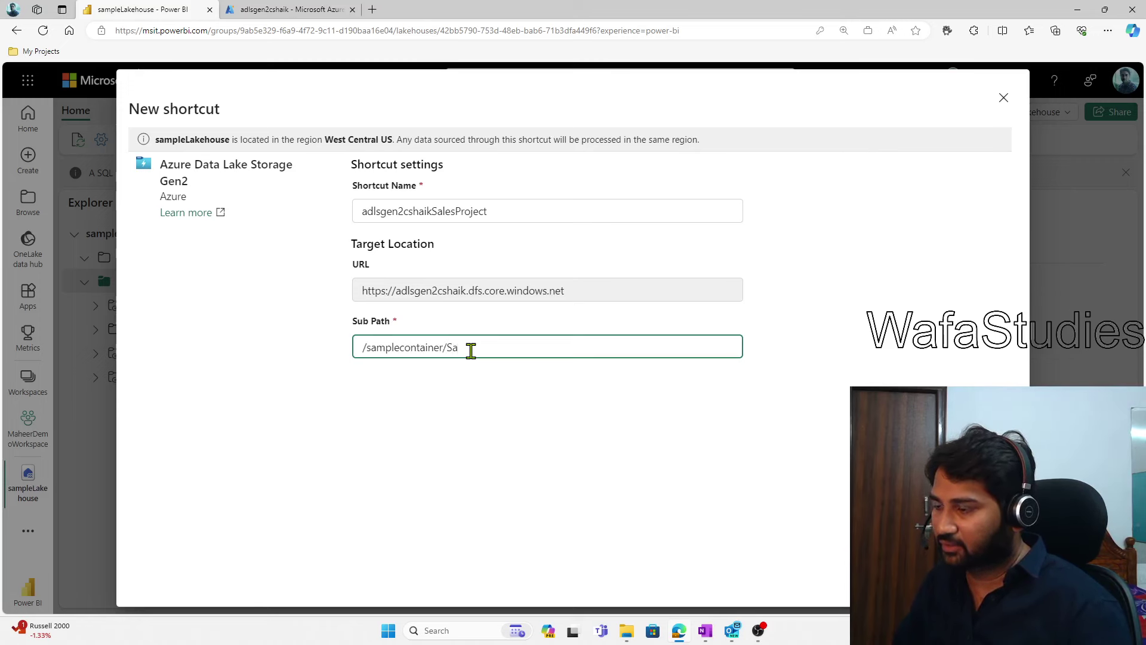
pyautogui.write('t')
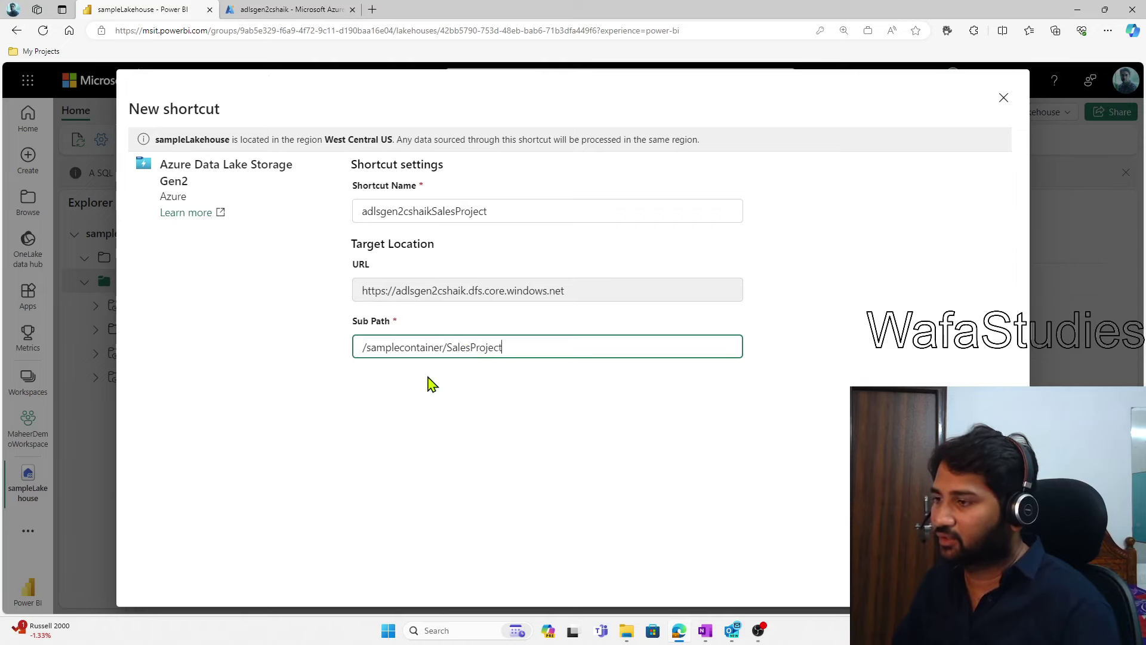
pyautogui.click(267, 8)
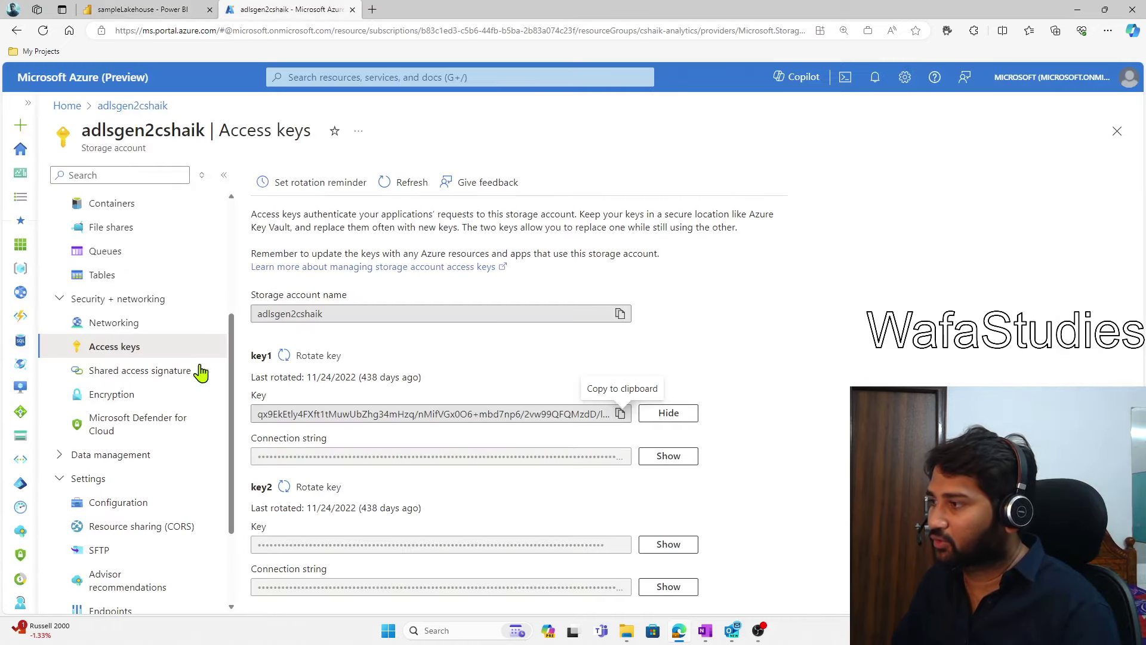
# Step: Verify in Azure that samplecontainer/SalesProject contains the customers, products and Sales folders
pyautogui.click(127, 225)
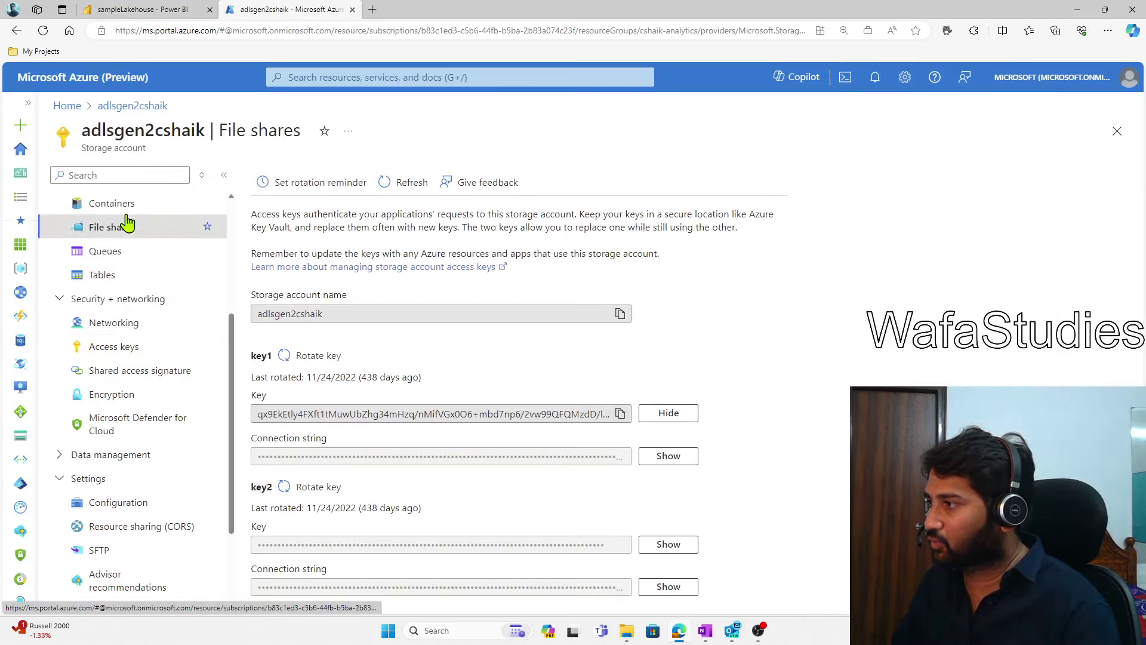
pyautogui.click(126, 214)
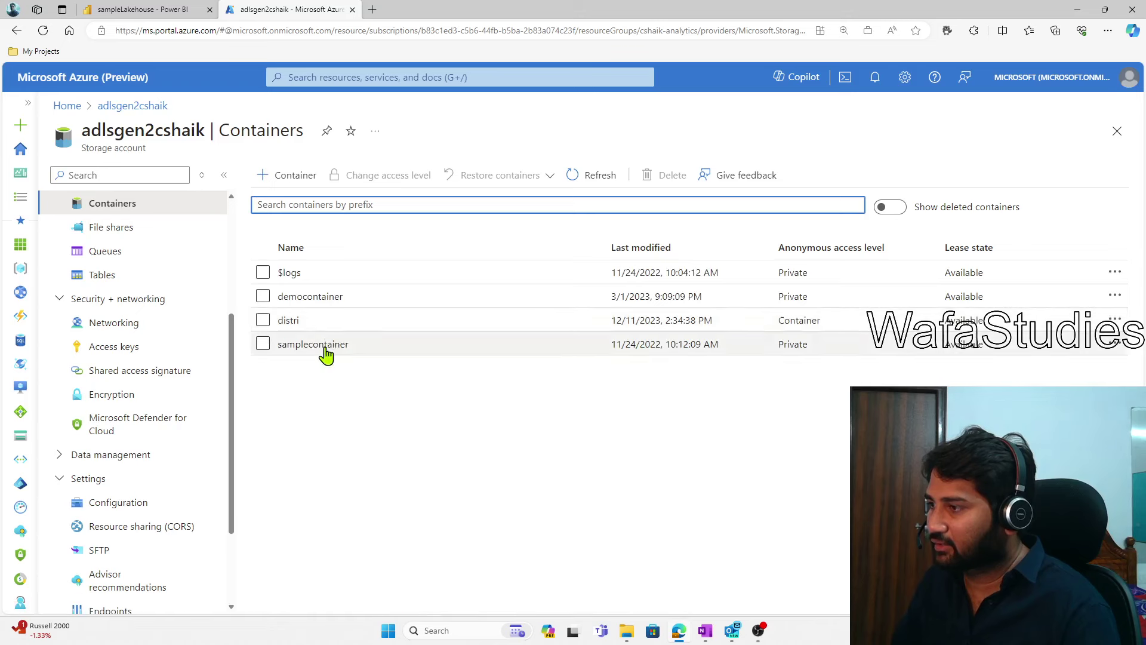
pyautogui.click(327, 349)
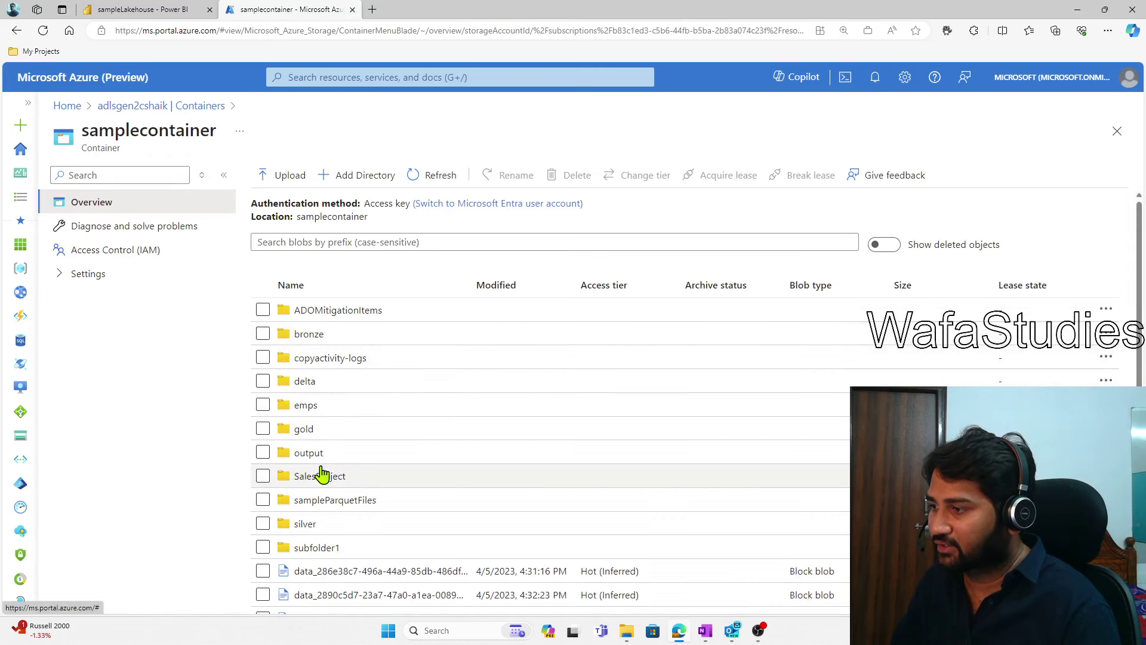
pyautogui.click(323, 474)
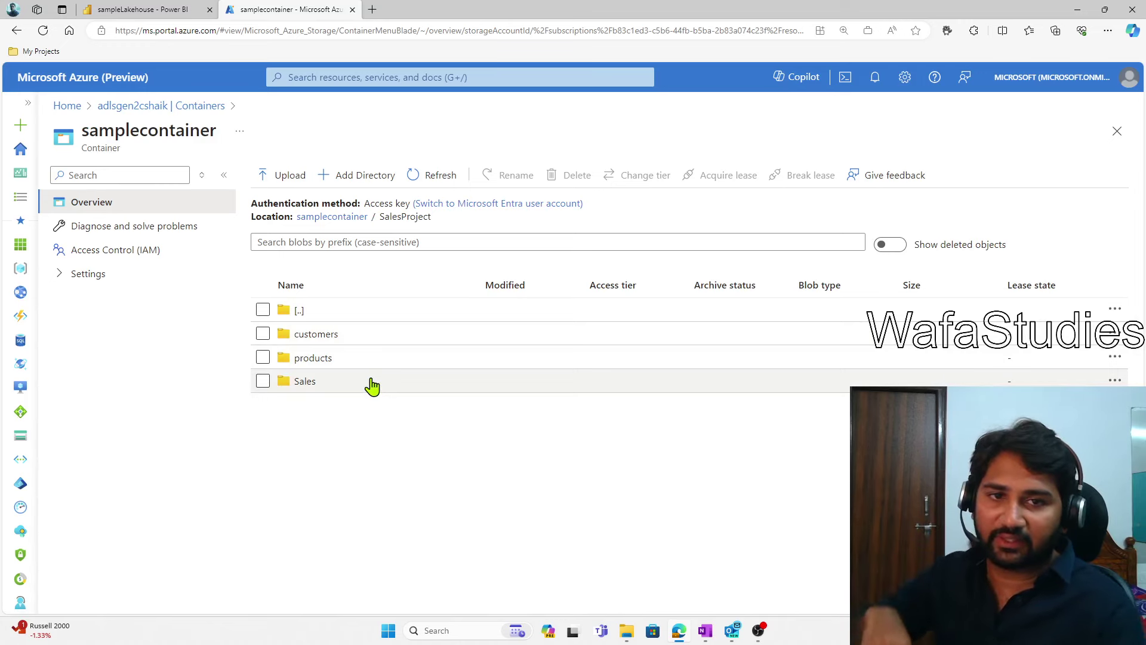
pyautogui.click(167, 17)
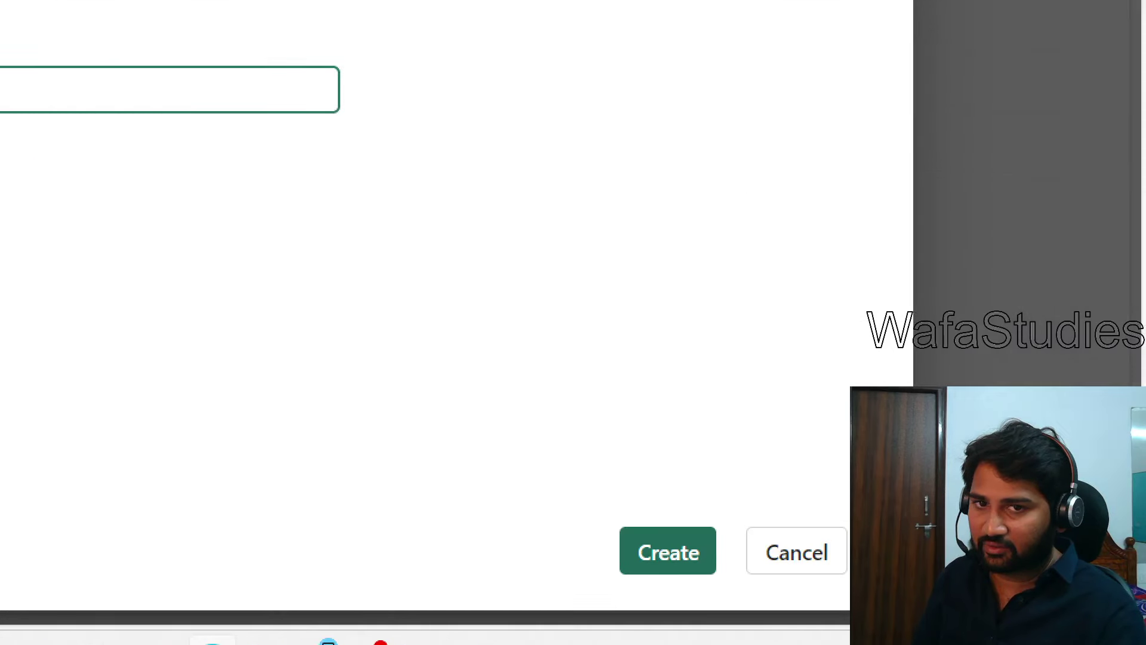
# Step: Create the adlsgen2cshaikSalesProject shortcut from the filled-in New shortcut dialog
pyautogui.moveTo(655, 521); pyautogui.dragTo(666, 399)
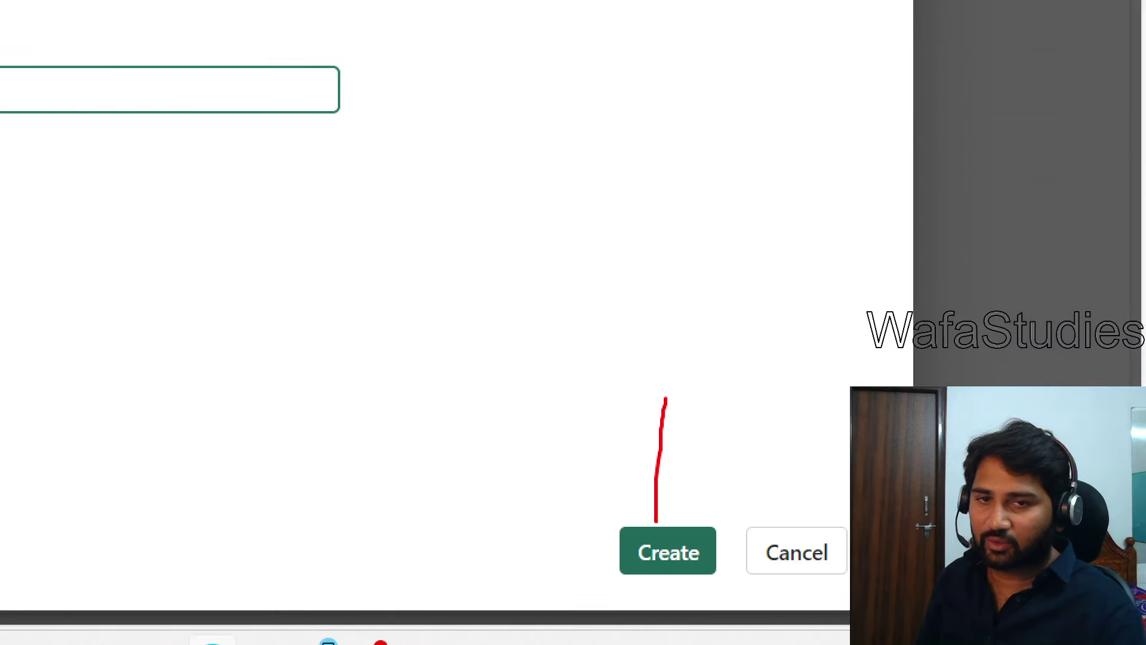
pyautogui.press('Escape')
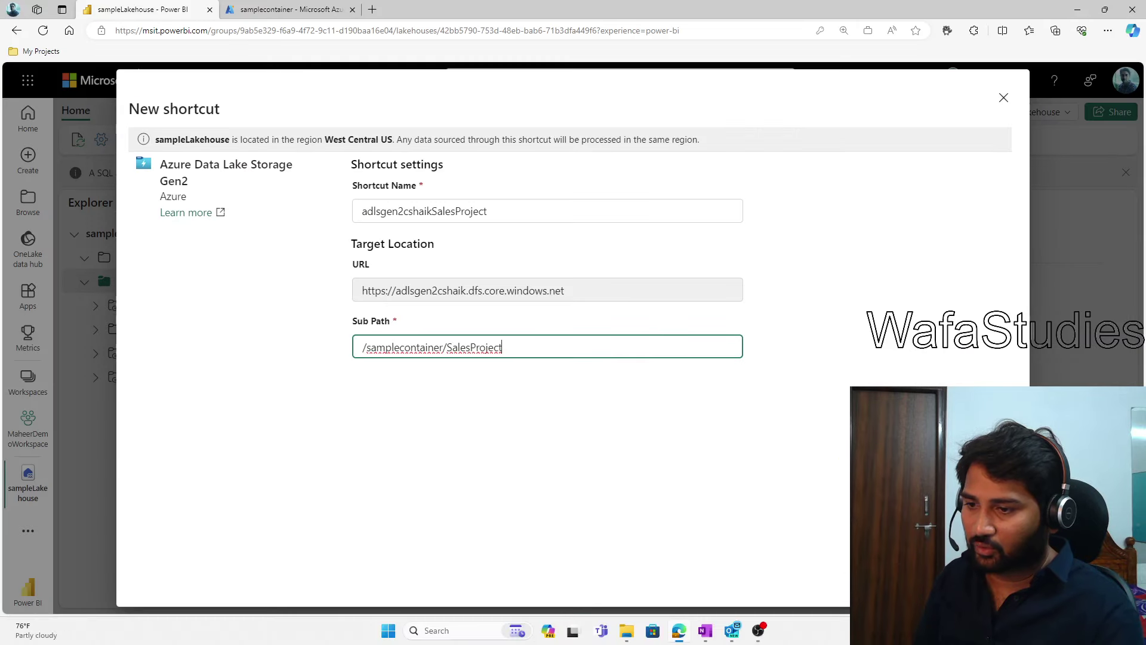
pyautogui.press('Tab')
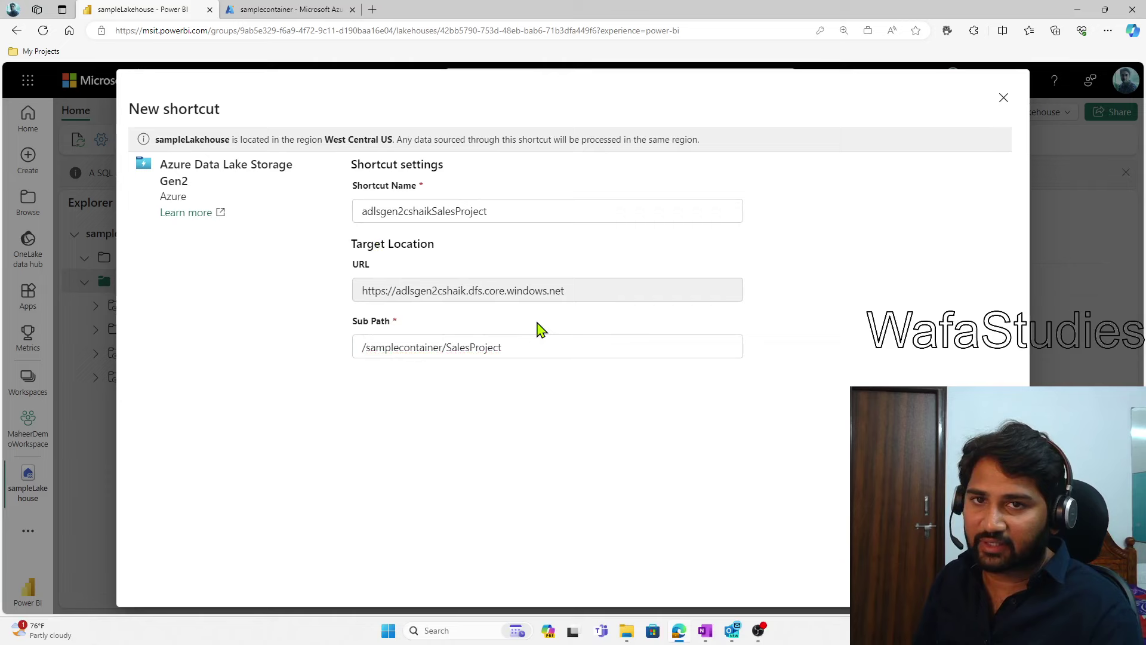
pyautogui.press('Return')
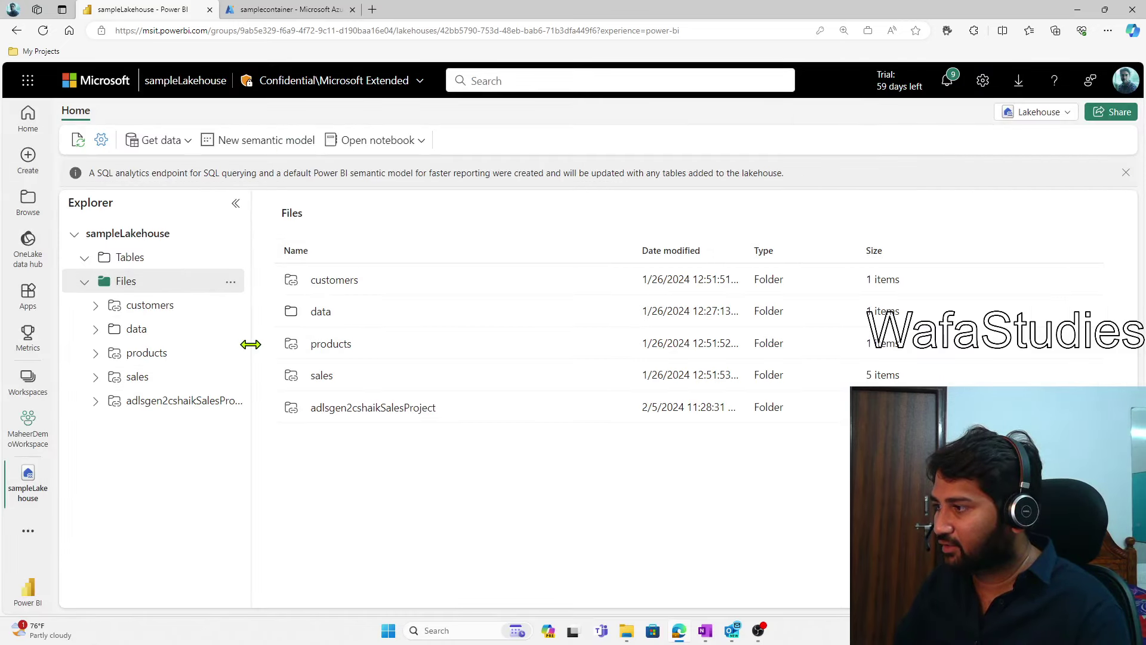
# Step: Widen the Explorer and browse the shortcut's Sales, customers and products folders
pyautogui.moveTo(250, 344); pyautogui.dragTo(353, 361)
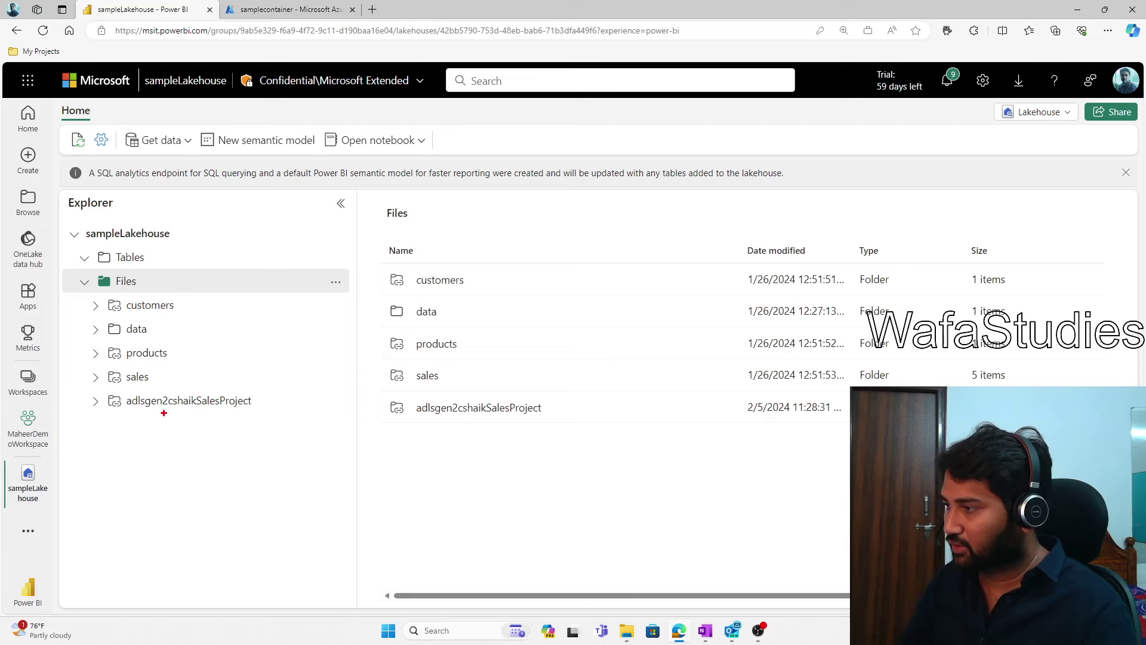
pyautogui.moveTo(85, 389); pyautogui.dragTo(280, 419)
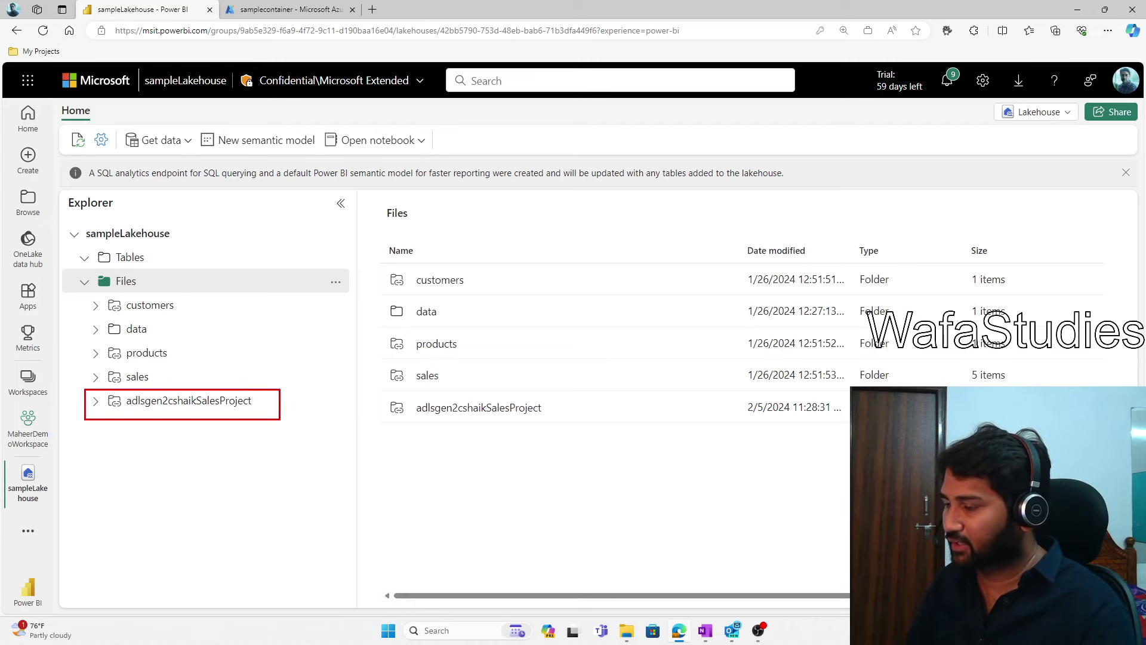
pyautogui.press('Escape')
pyautogui.click(96, 403)
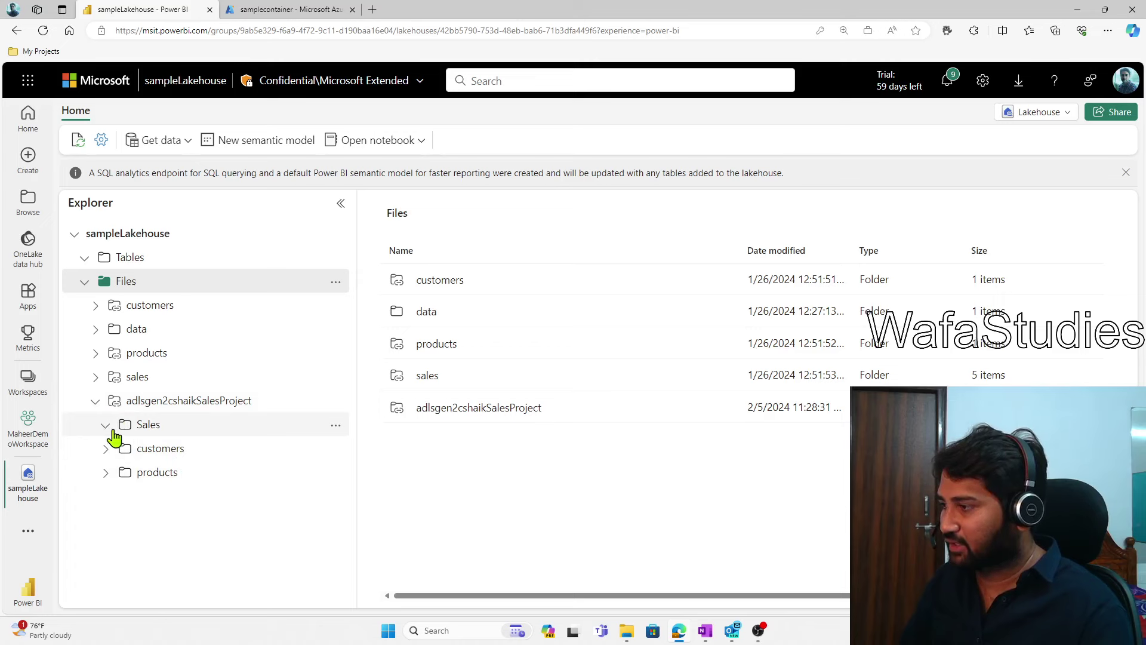
pyautogui.click(151, 425)
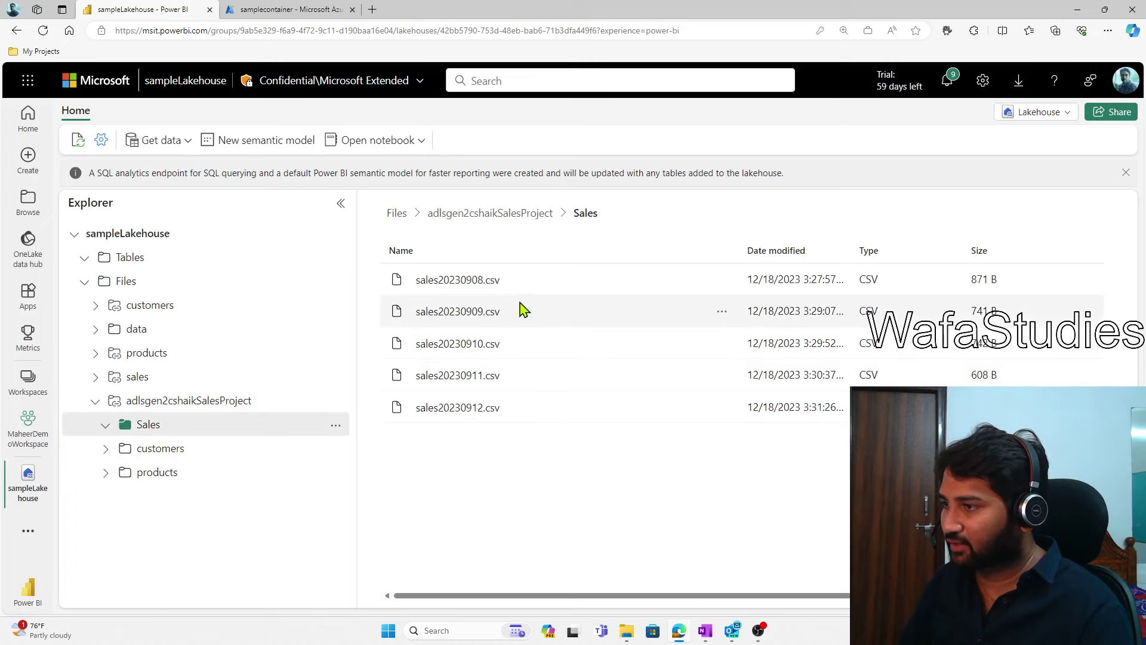
pyautogui.click(218, 456)
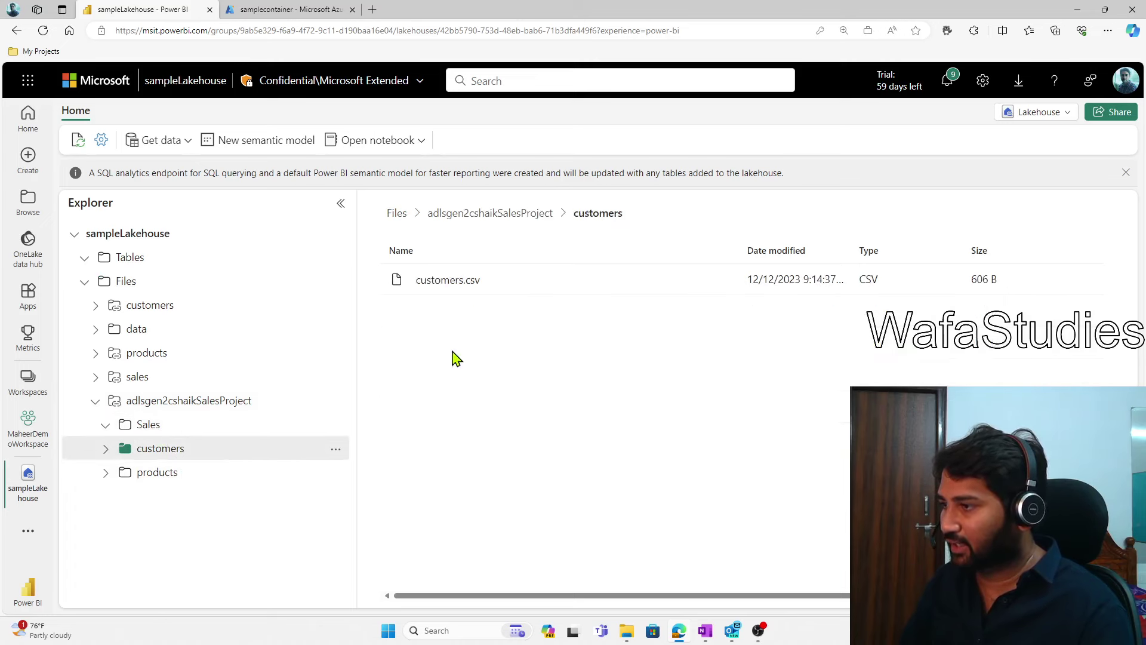
pyautogui.click(194, 476)
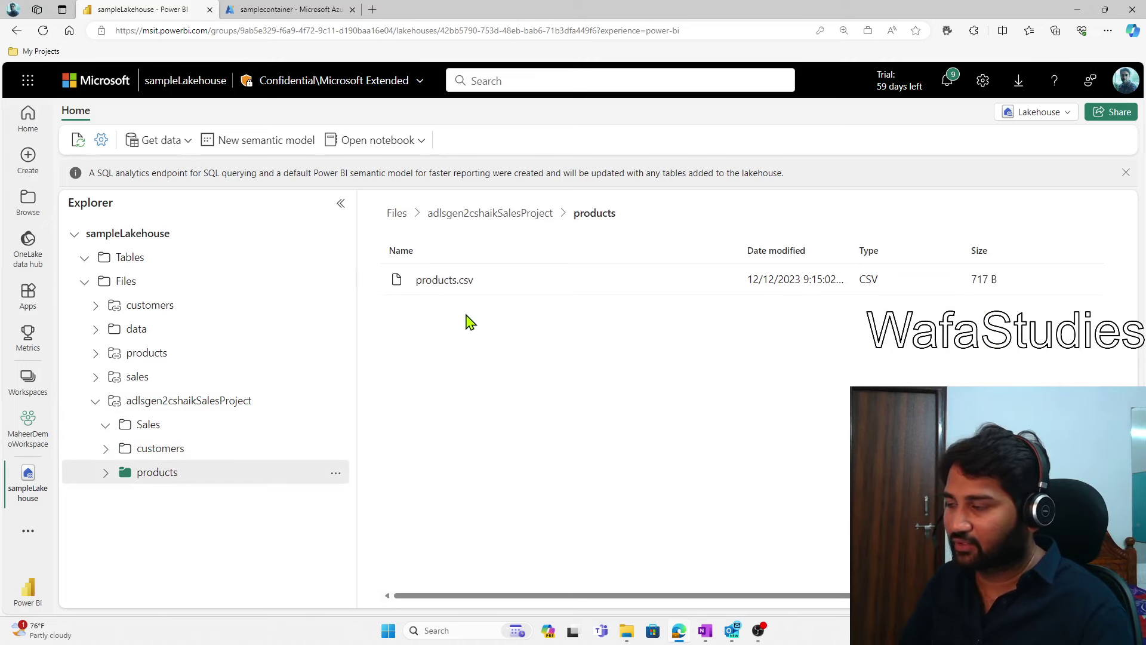
pyautogui.moveTo(173, 457); pyautogui.dragTo(138, 461)
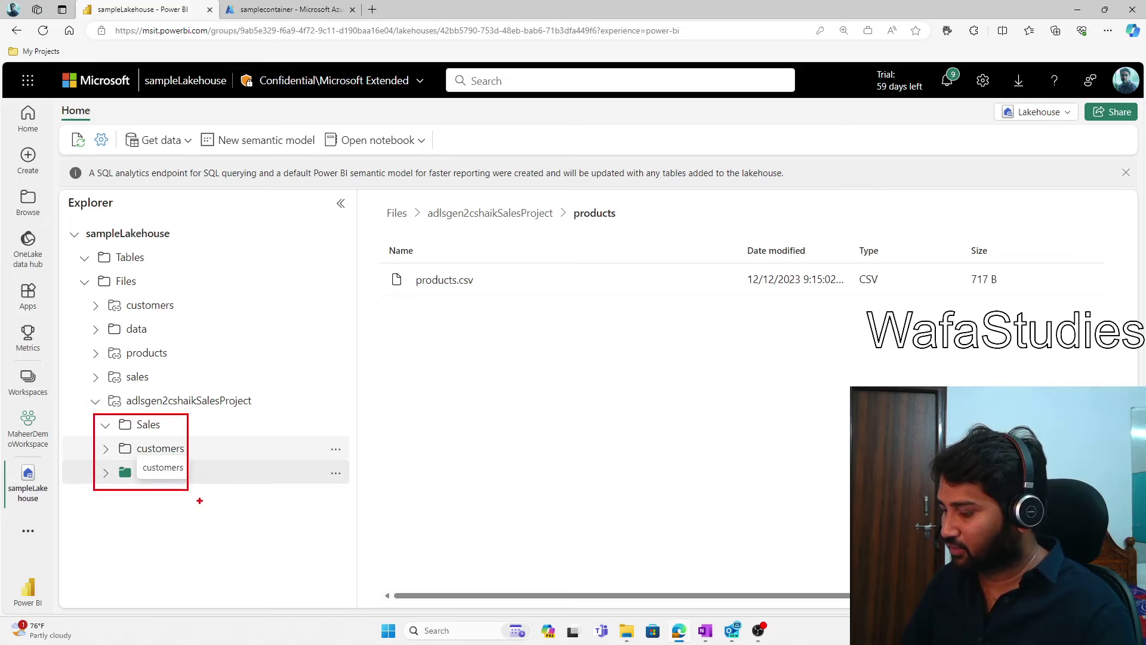
pyautogui.press('Escape')
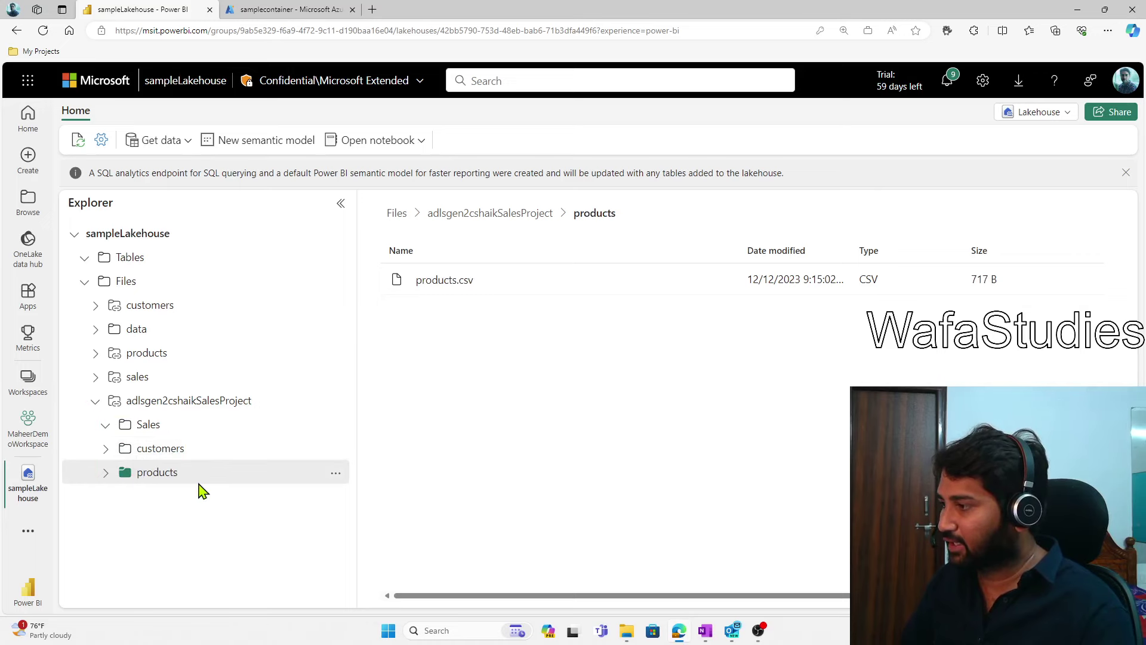
# Step: Match Azure's samplecontainer / SalesProject folders against the shortcut, then return to the ADLS gen2 notes page
pyautogui.click(306, 9)
pyautogui.moveTo(431, 216); pyautogui.dragTo(332, 218)
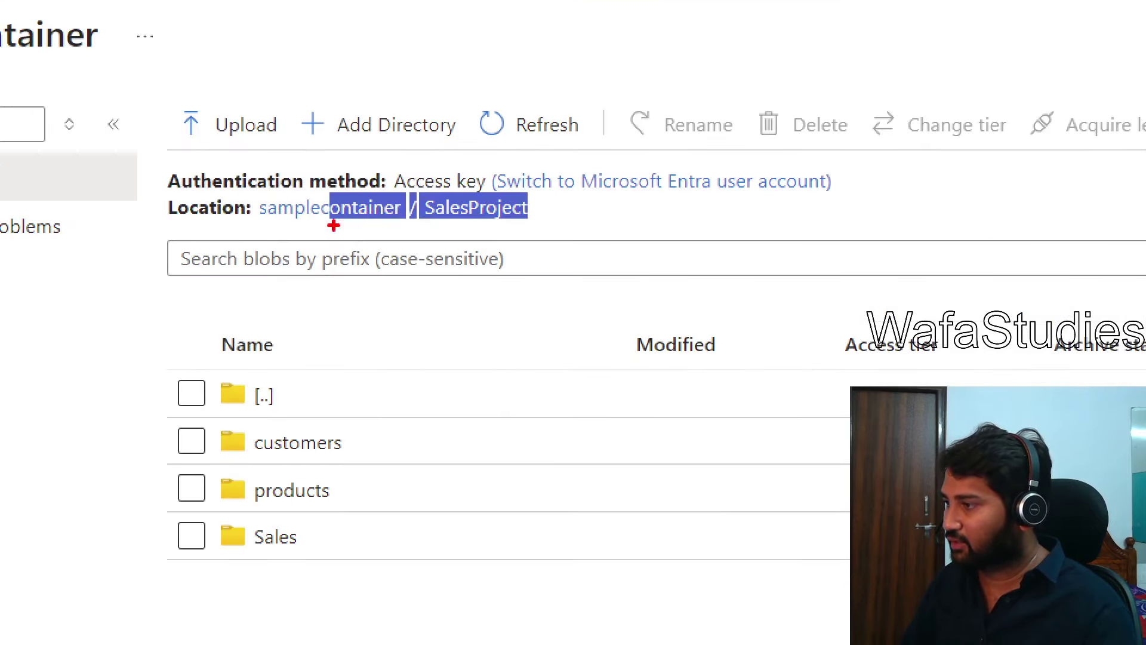
pyautogui.moveTo(189, 401)
pyautogui.mouseDown()
pyautogui.moveTo(314, 460)
pyautogui.moveTo(440, 643)
pyautogui.mouseUp()
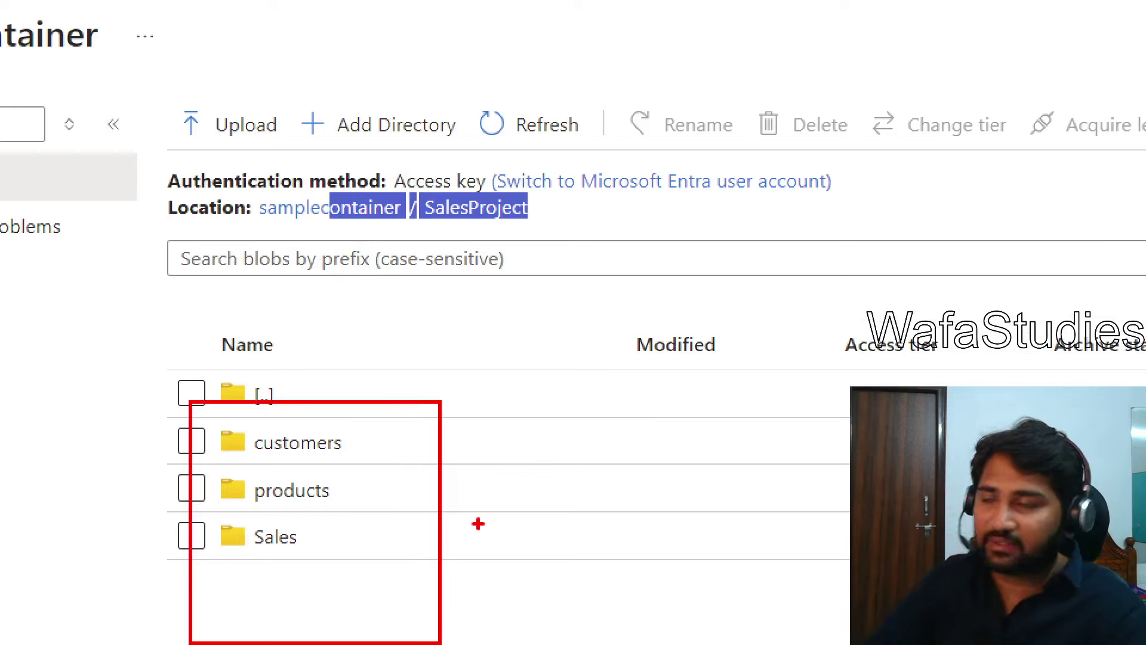
pyautogui.press('Escape')
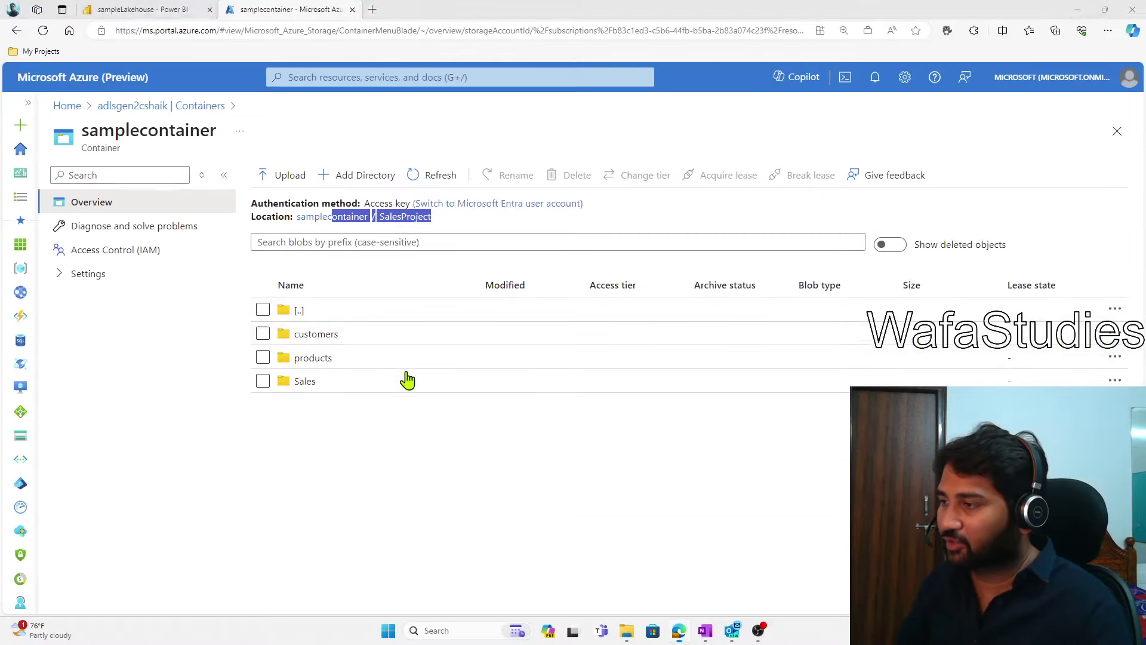
pyautogui.click(184, 9)
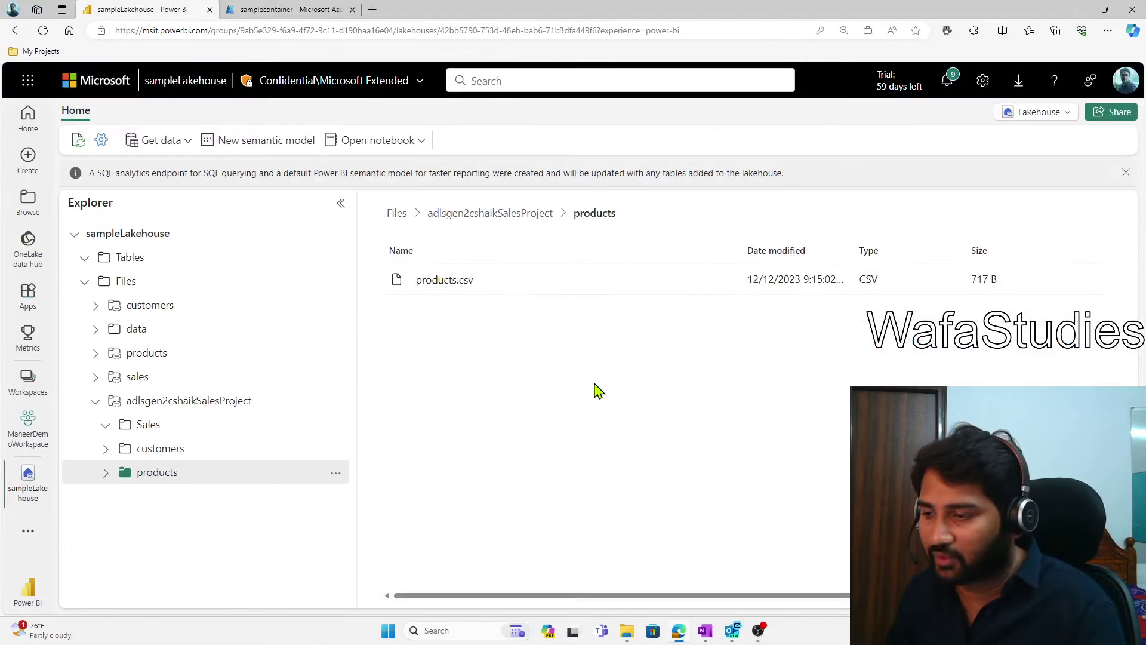
pyautogui.click(716, 628)
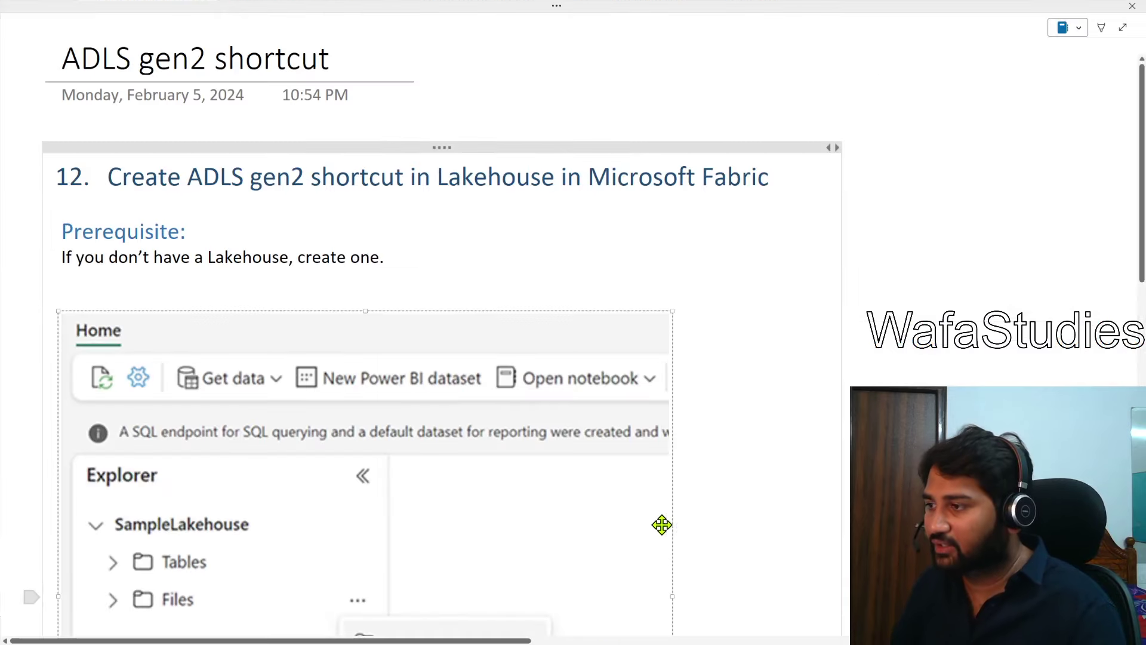